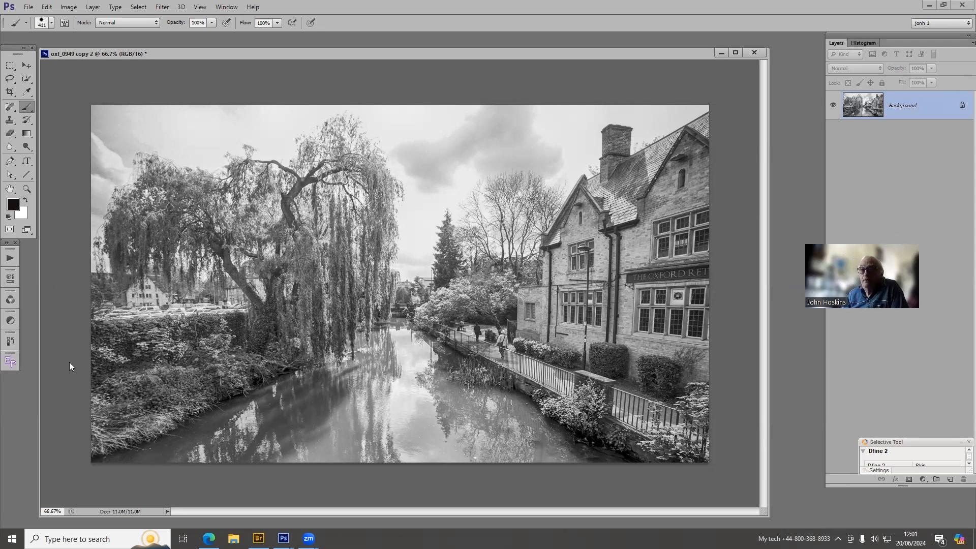
- Generate the 16-bit midtone luminosity masks from the Background layer and expand the Masks group
{"action": "left_click", "coordinate": [10, 362]}
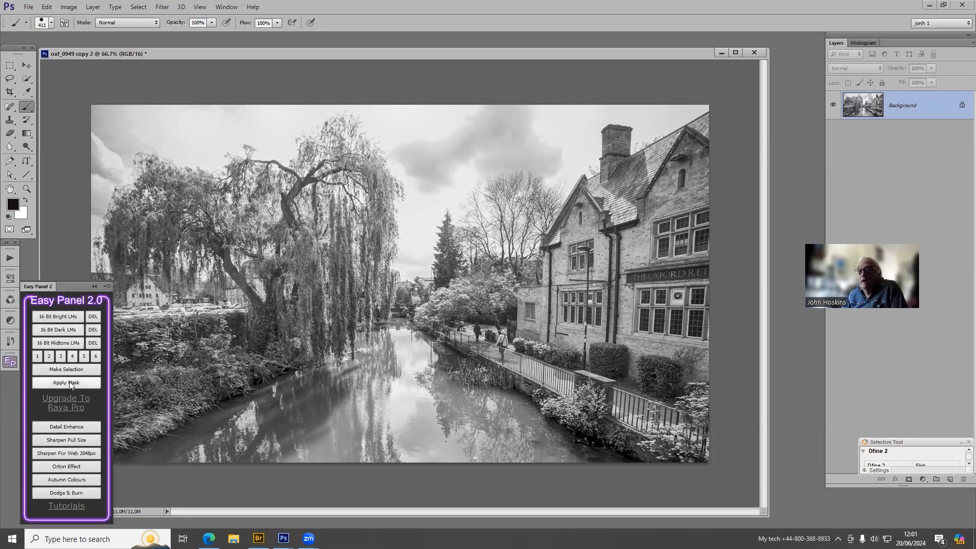
{"action": "left_click", "coordinate": [60, 344]}
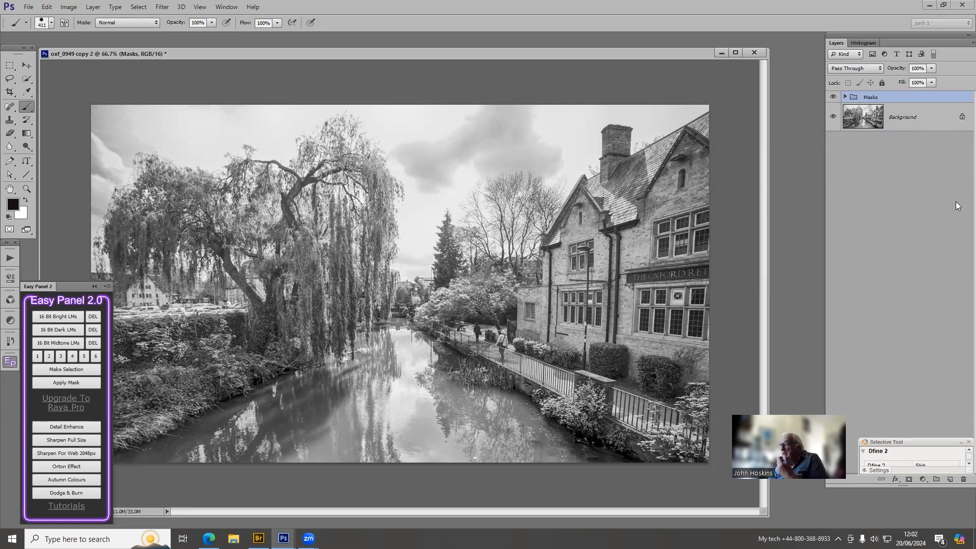
{"action": "left_click", "coordinate": [845, 97]}
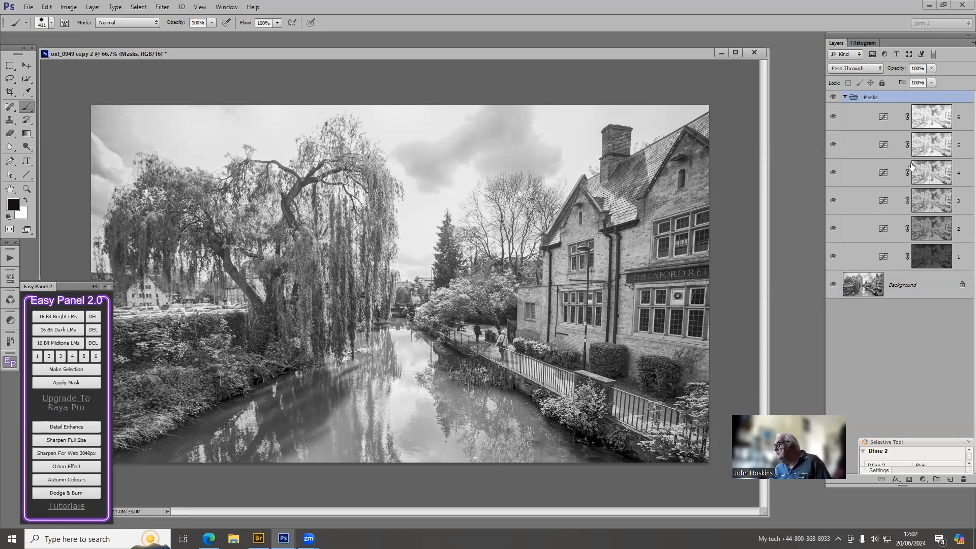
- Preview midtone luminosity masks 4 and 3, and make a selection from mask 3
{"action": "left_click", "coordinate": [937, 177]}
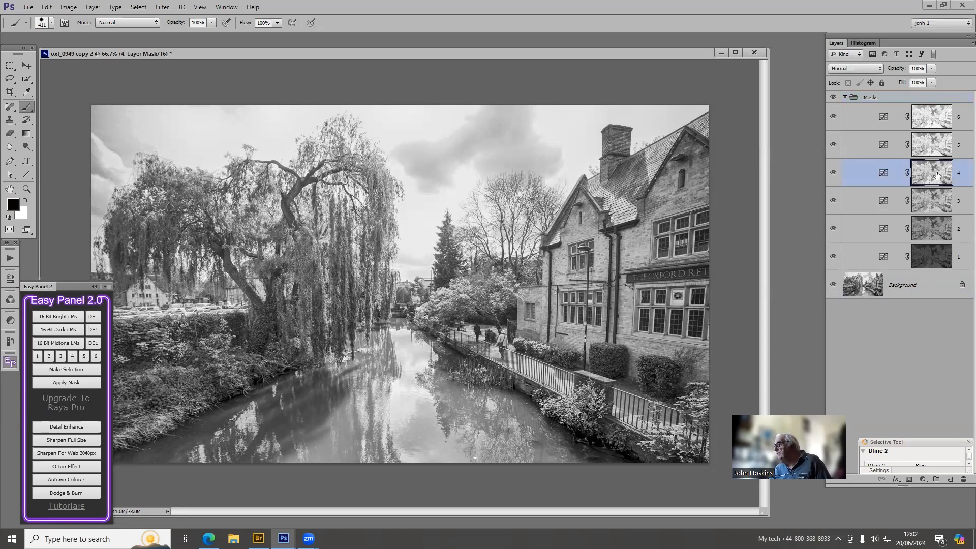
{"action": "left_click", "coordinate": [72, 357]}
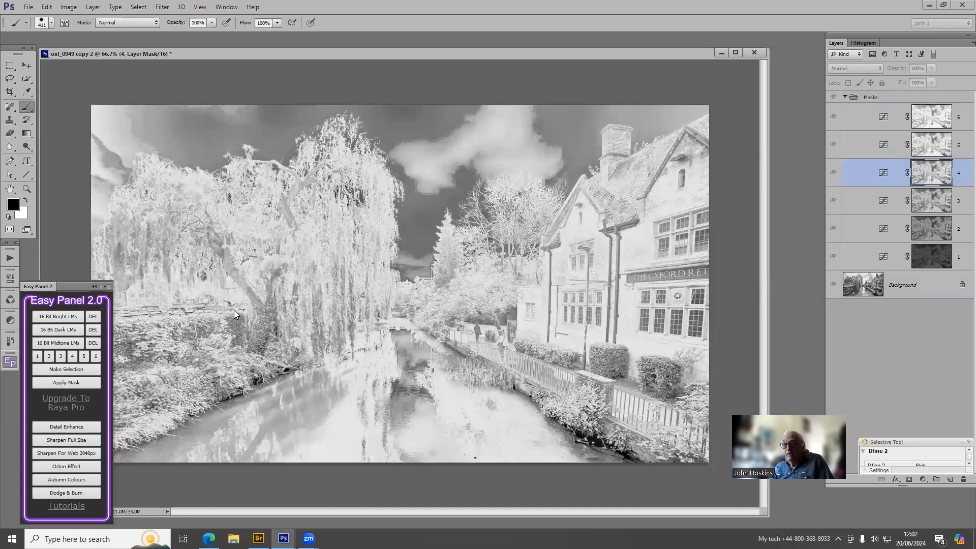
{"action": "left_click", "coordinate": [61, 357]}
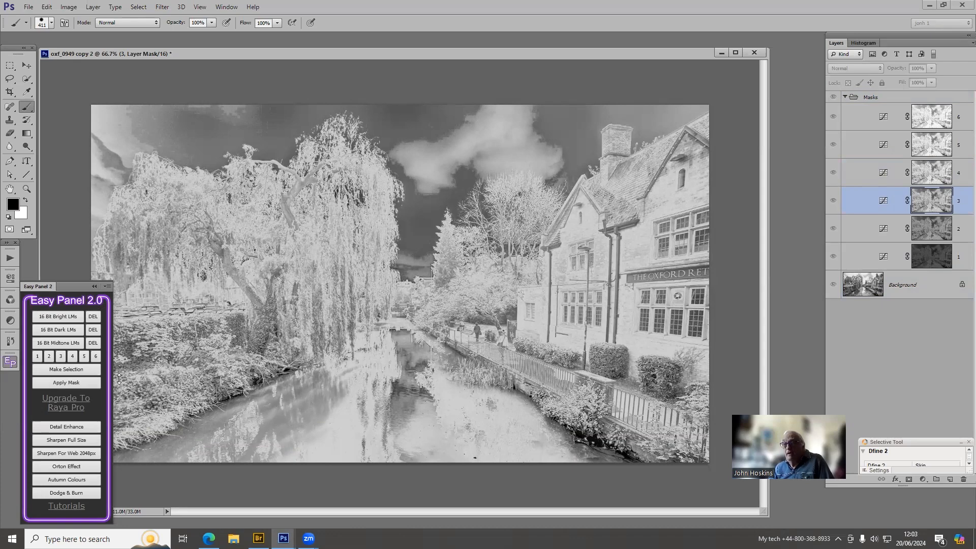
{"action": "left_click", "coordinate": [59, 372]}
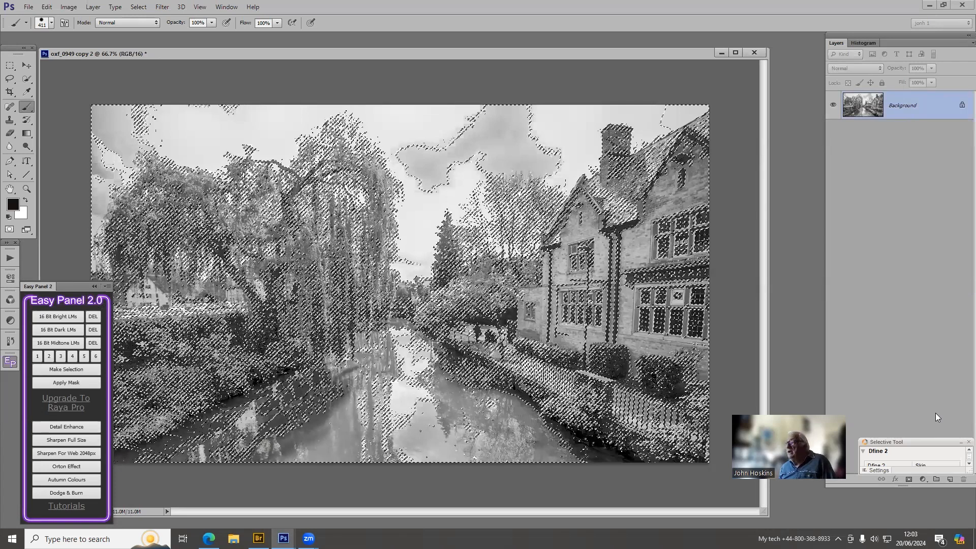
- Copy the selected midtones to a new layer and check its content with the Background briefly hidden
{"action": "key", "text": "ctrl+j"}
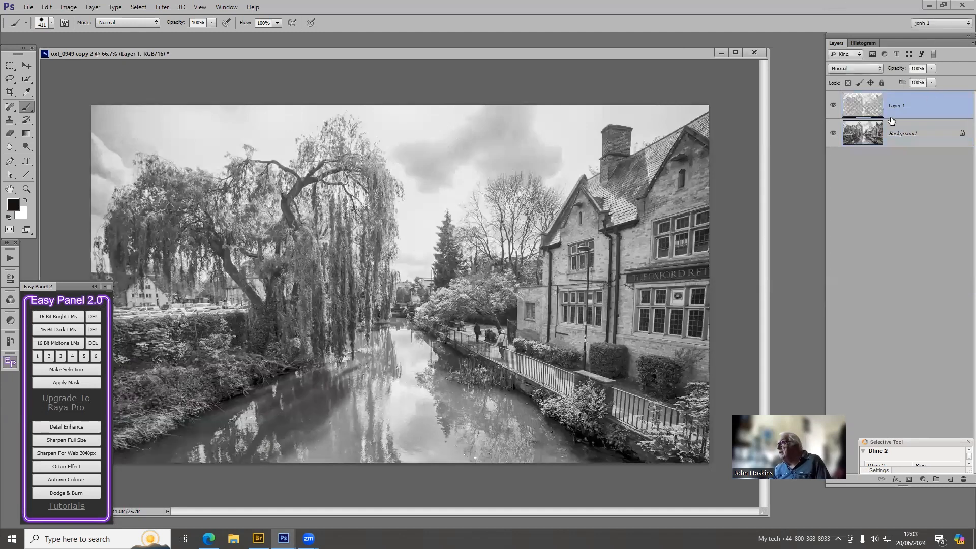
{"action": "left_click", "coordinate": [832, 133]}
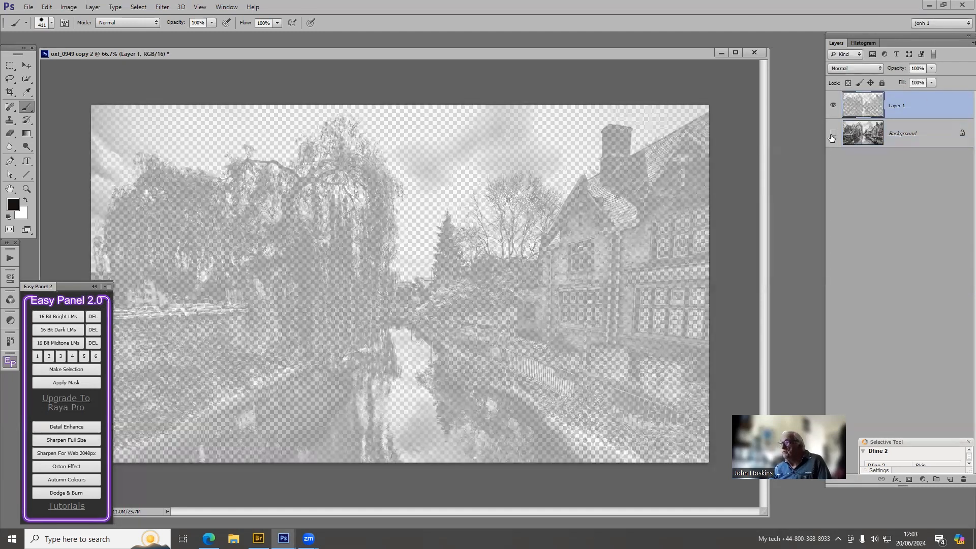
{"action": "left_click", "coordinate": [831, 135]}
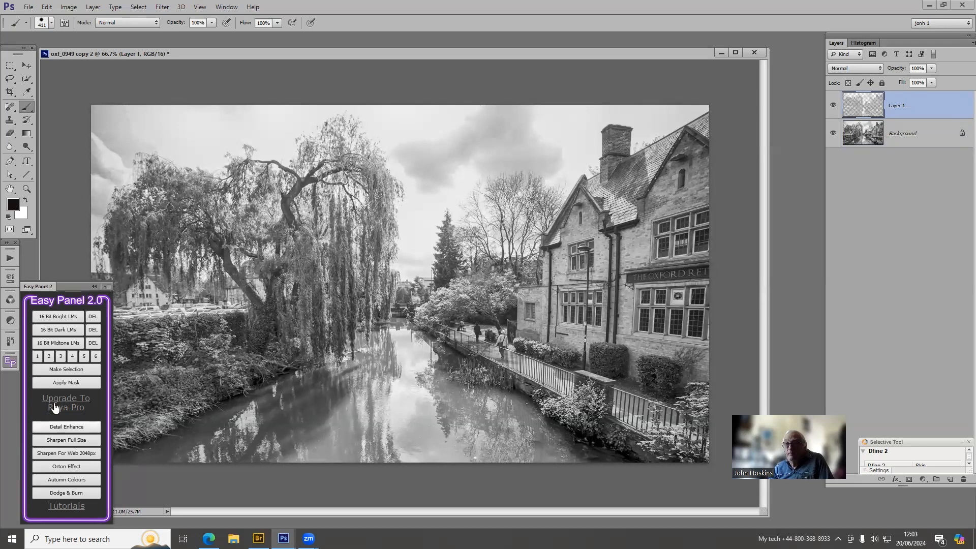
- Add a Curves adjustment layer above the copied midtones and clip it to that layer
{"action": "left_click", "coordinate": [10, 319]}
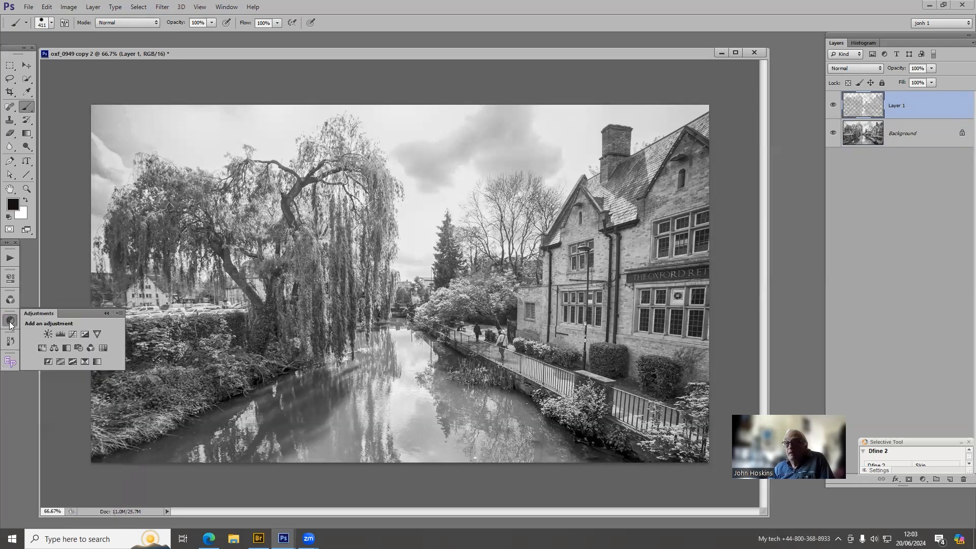
{"action": "left_click", "coordinate": [71, 334]}
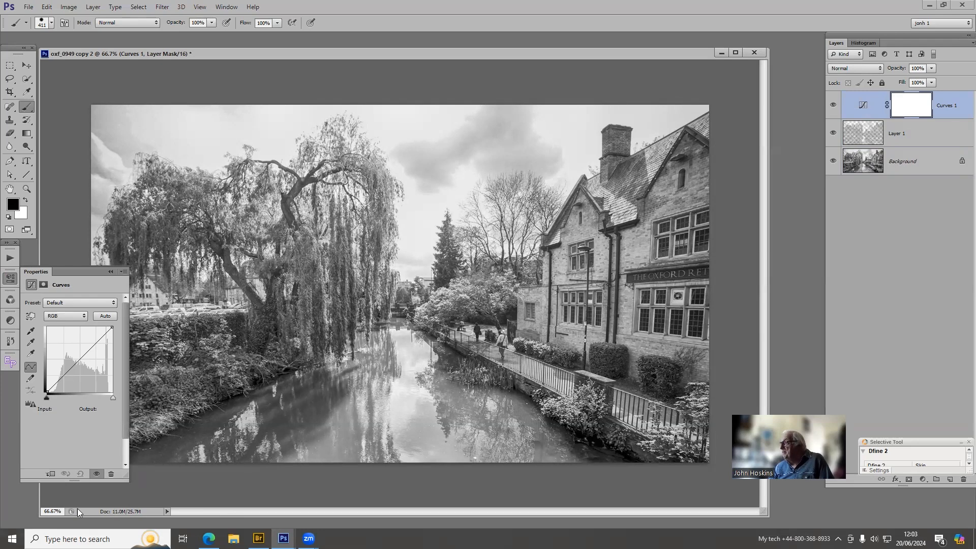
{"action": "left_click", "coordinate": [52, 474]}
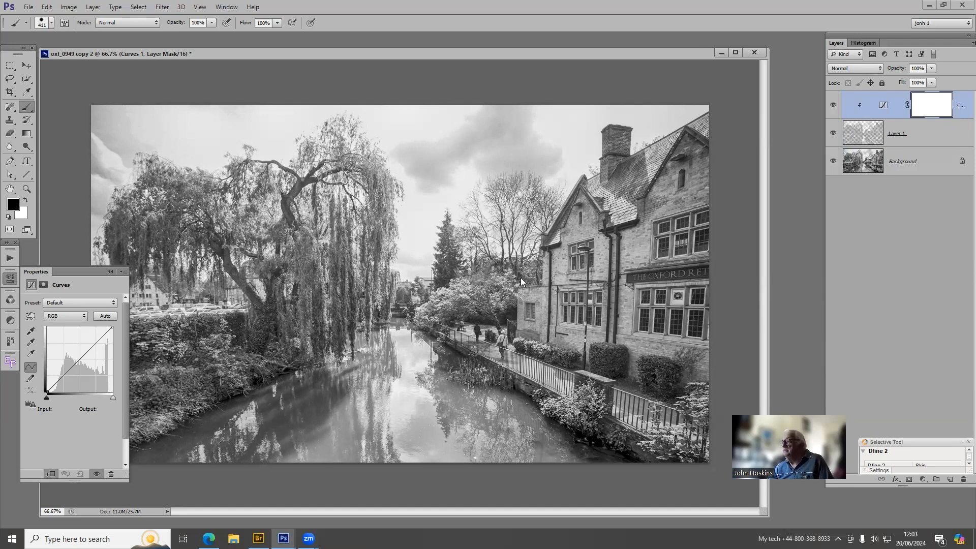
- Brighten the midtones with a curve point at input 134, output 157, and invert the Curves layer mask to black
{"action": "left_click", "coordinate": [78, 358]}
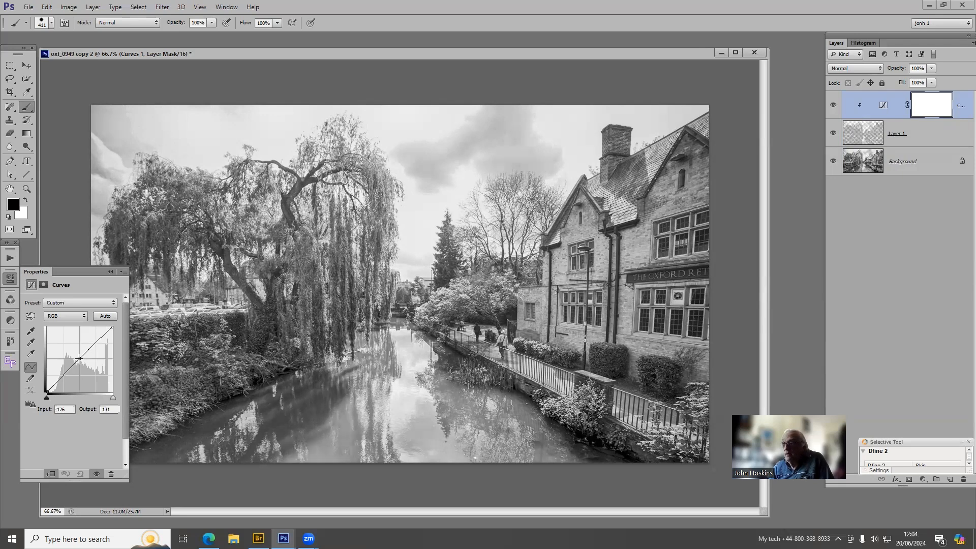
{"action": "left_click_drag", "start_coordinate": [79, 358], "coordinate": [80, 350]}
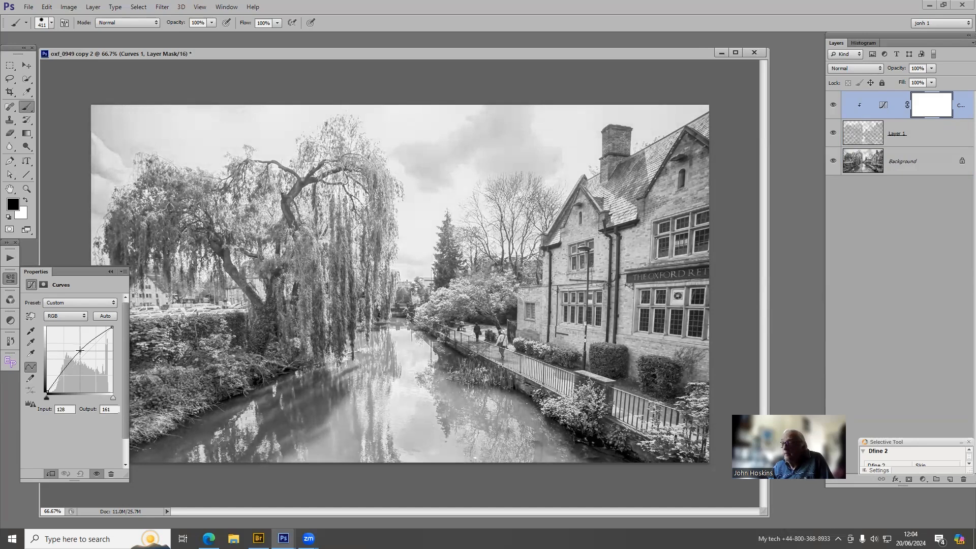
{"action": "left_click_drag", "start_coordinate": [79, 351], "coordinate": [81, 351]}
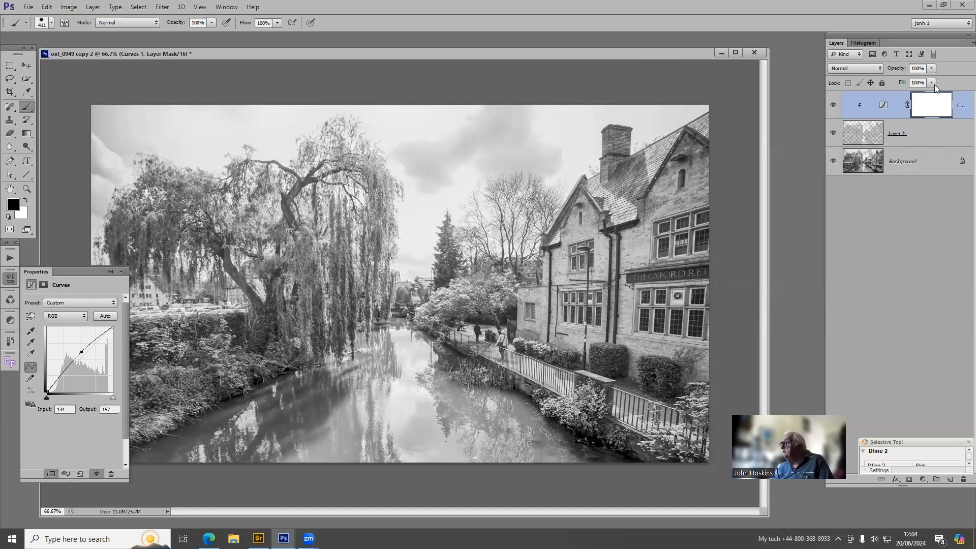
{"action": "left_click", "coordinate": [931, 105]}
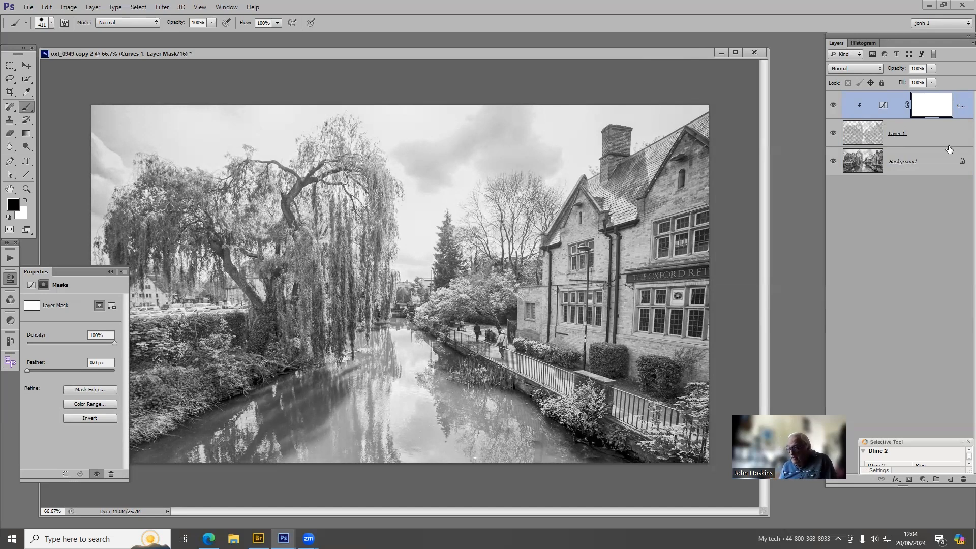
{"action": "key", "text": "ctrl+i"}
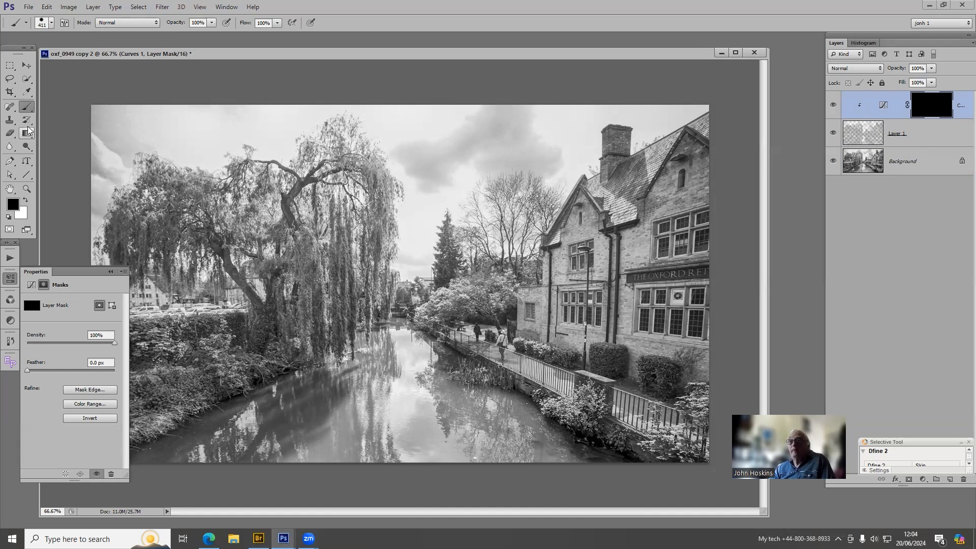
- Set the brush to 0% hardness and 166 px size, and make white the foreground colour
{"action": "right_click", "coordinate": [381, 266]}
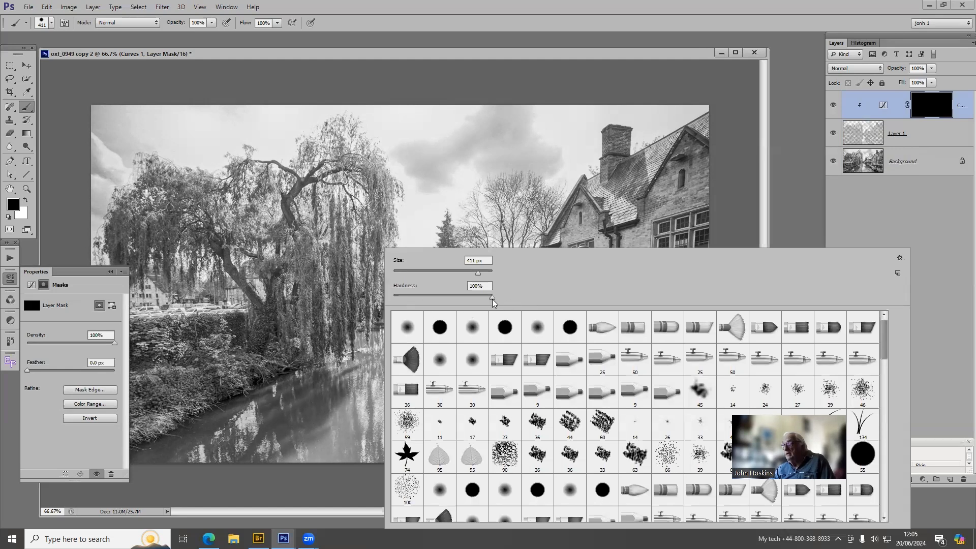
{"action": "left_click_drag", "start_coordinate": [492, 300], "coordinate": [379, 296]}
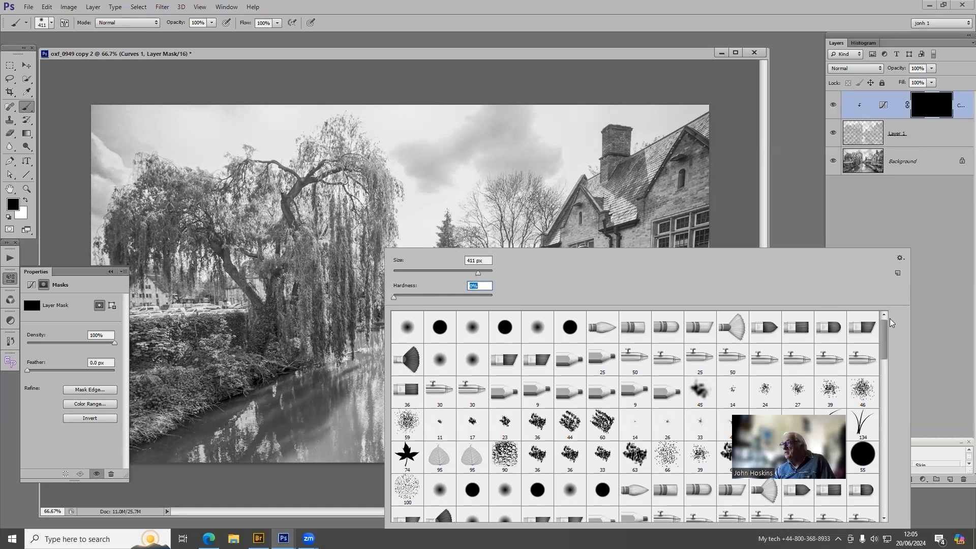
{"action": "left_click", "coordinate": [459, 271]}
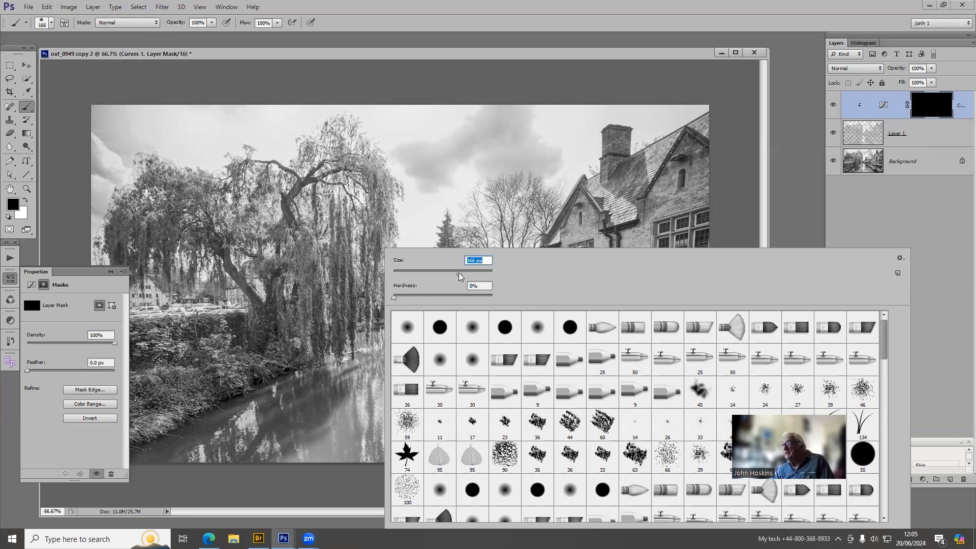
{"action": "left_click", "coordinate": [616, 174]}
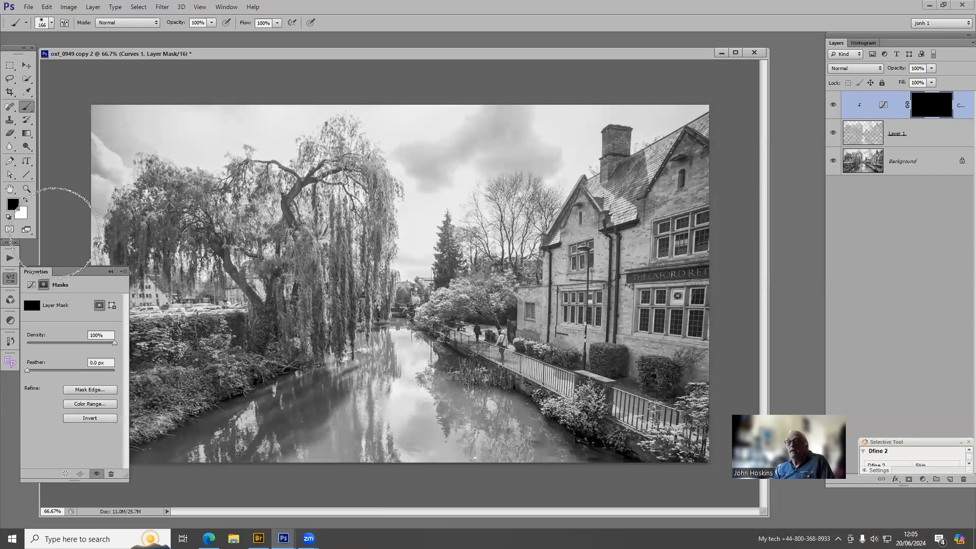
{"action": "left_click", "coordinate": [26, 202]}
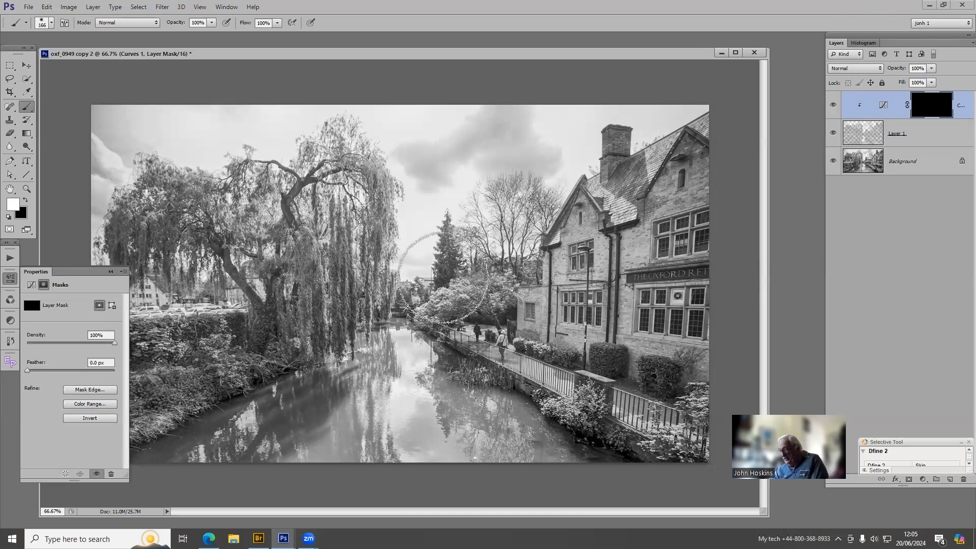
- Enlarge the brush to 200 px and paint white on the Curves mask over the building, foreground shrubs, willow tree and overgrown riverbank
{"action": "key", "text": "bracketright"}
{"action": "key", "text": "bracketright"}
{"action": "mouse_move", "coordinate": [705, 195]}
{"action": "left_mouse_down"}
{"action": "mouse_move", "coordinate": [693, 283]}
{"action": "mouse_move", "coordinate": [665, 341]}
{"action": "mouse_move", "coordinate": [669, 304]}
{"action": "mouse_move", "coordinate": [661, 319]}
{"action": "left_mouse_up"}
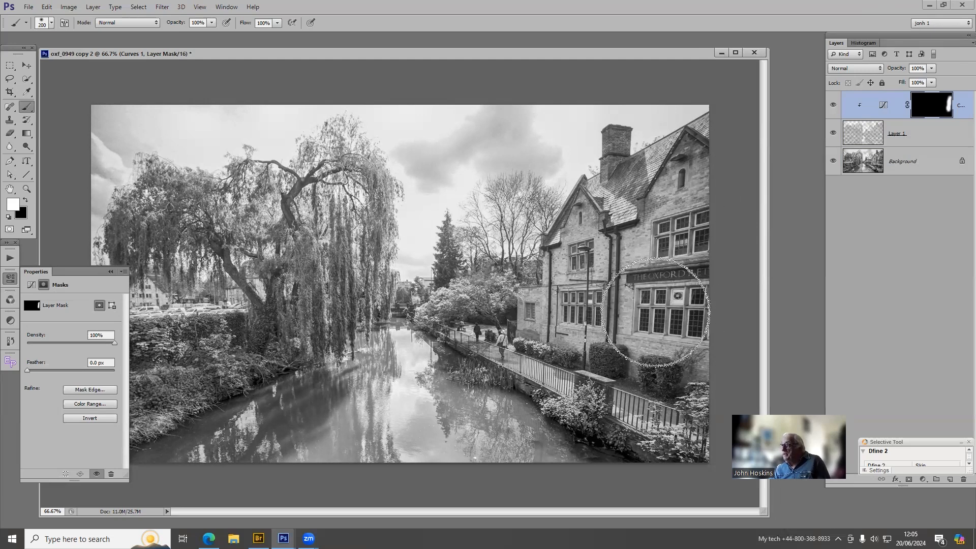
{"action": "mouse_move", "coordinate": [597, 249]}
{"action": "left_mouse_down"}
{"action": "mouse_move", "coordinate": [573, 323]}
{"action": "mouse_move", "coordinate": [635, 305]}
{"action": "mouse_move", "coordinate": [679, 315]}
{"action": "mouse_move", "coordinate": [610, 366]}
{"action": "mouse_move", "coordinate": [494, 338]}
{"action": "mouse_move", "coordinate": [721, 433]}
{"action": "left_mouse_up"}
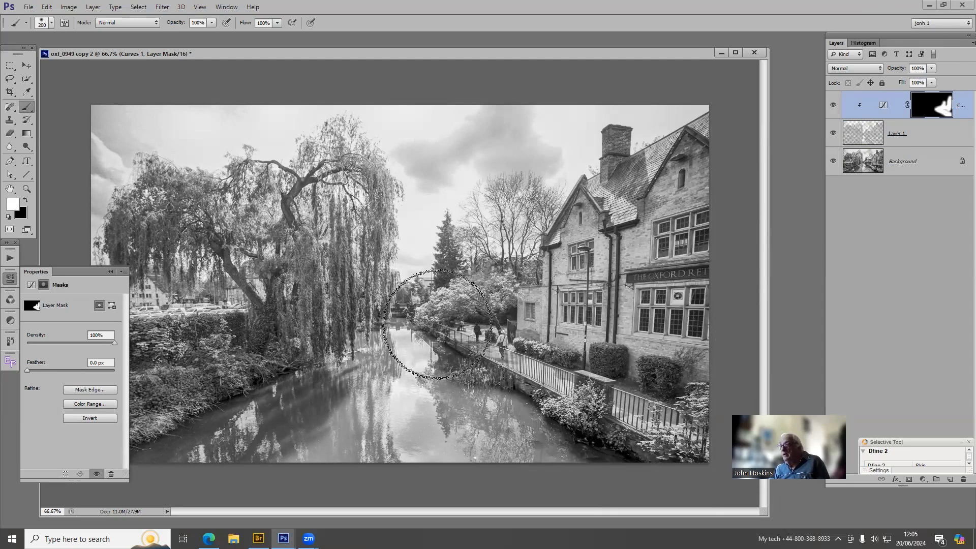
{"action": "mouse_move", "coordinate": [350, 231]}
{"action": "left_mouse_down"}
{"action": "mouse_move", "coordinate": [336, 315]}
{"action": "mouse_move", "coordinate": [296, 294]}
{"action": "mouse_move", "coordinate": [307, 344]}
{"action": "left_mouse_up"}
{"action": "mouse_move", "coordinate": [155, 206]}
{"action": "left_mouse_down"}
{"action": "mouse_move", "coordinate": [224, 287]}
{"action": "mouse_move", "coordinate": [244, 344]}
{"action": "mouse_move", "coordinate": [207, 370]}
{"action": "mouse_move", "coordinate": [150, 373]}
{"action": "left_mouse_up"}
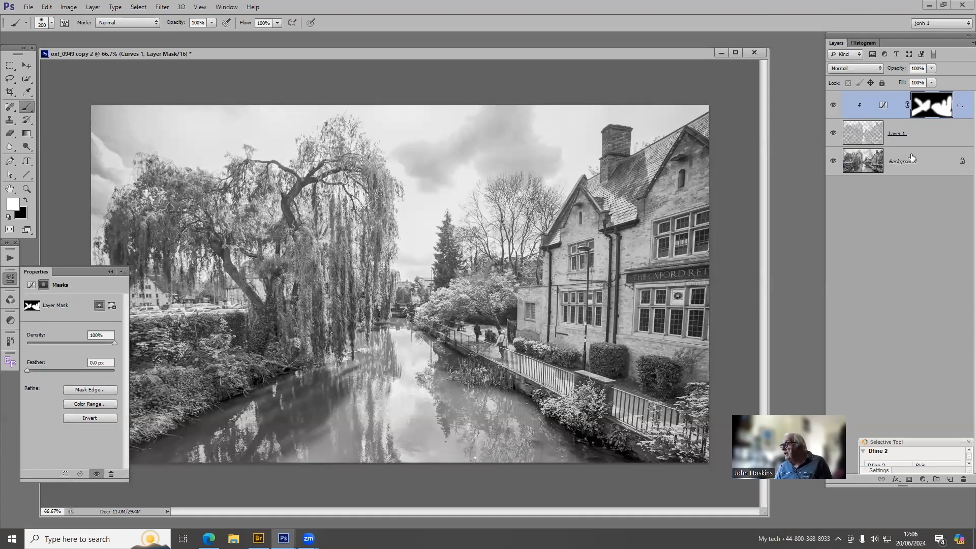
- Generate the 16-bit dark luminosity masks from the Background layer
{"action": "left_click", "coordinate": [937, 161]}
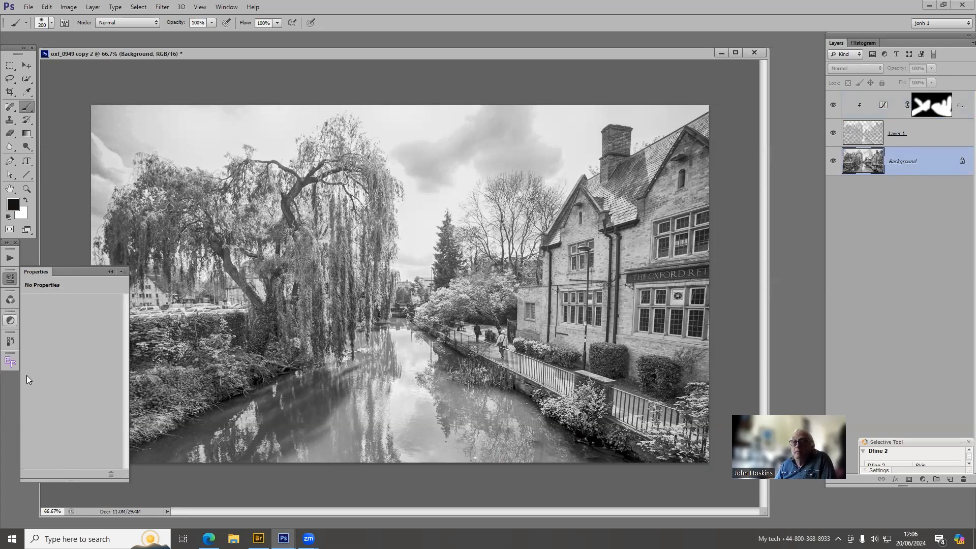
{"action": "left_click", "coordinate": [10, 362]}
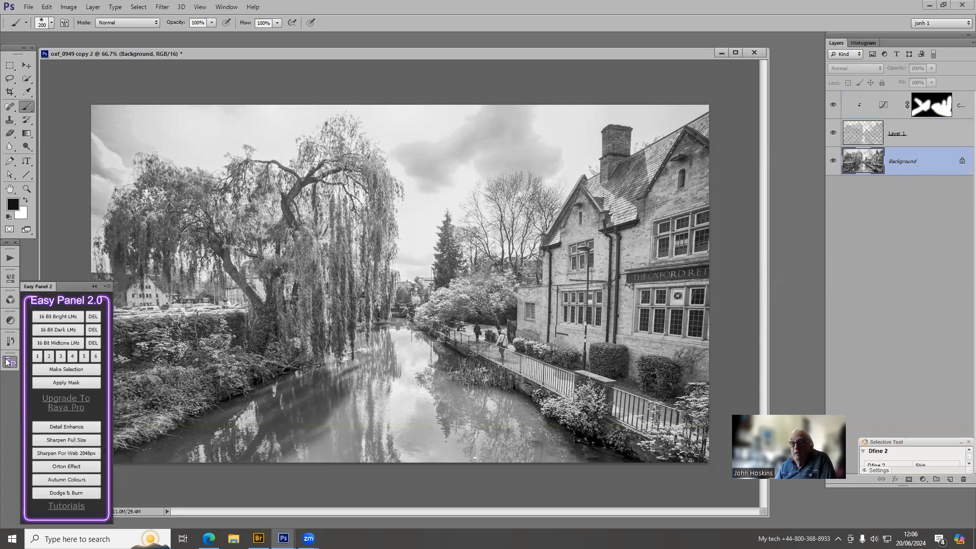
{"action": "left_click", "coordinate": [56, 329]}
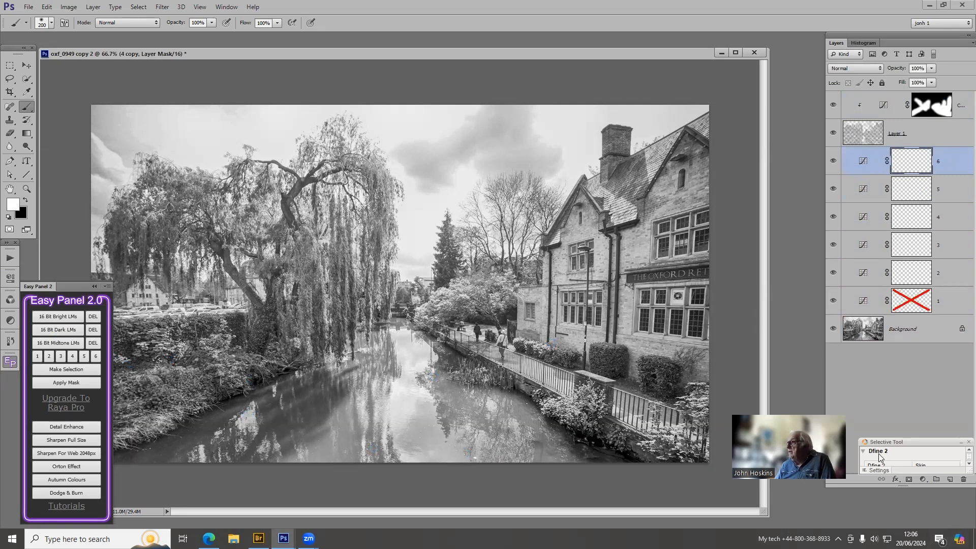
- Compare dark luminosity masks 2, 5 and 4, and copy the Background through a selection from mask 4 to a new layer
{"action": "left_click", "coordinate": [50, 357]}
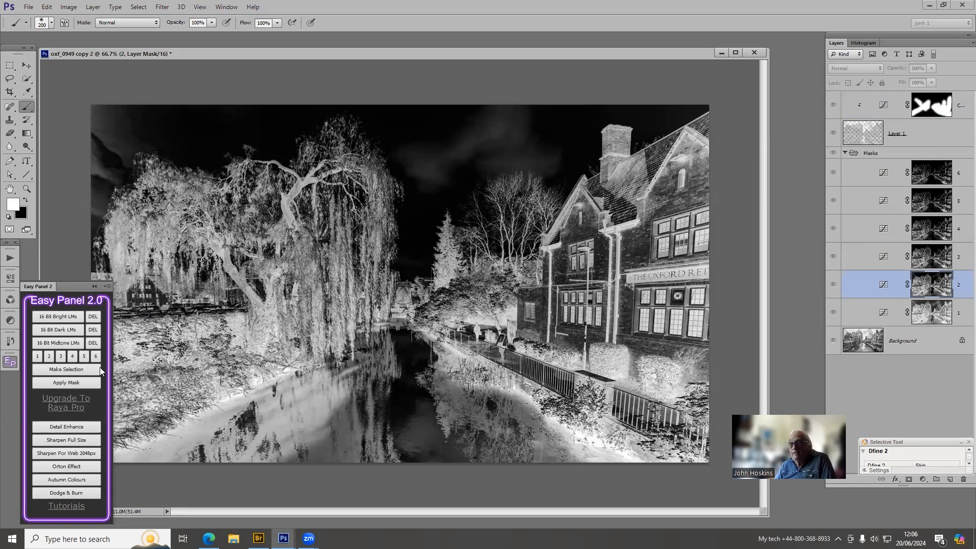
{"action": "left_click", "coordinate": [84, 355]}
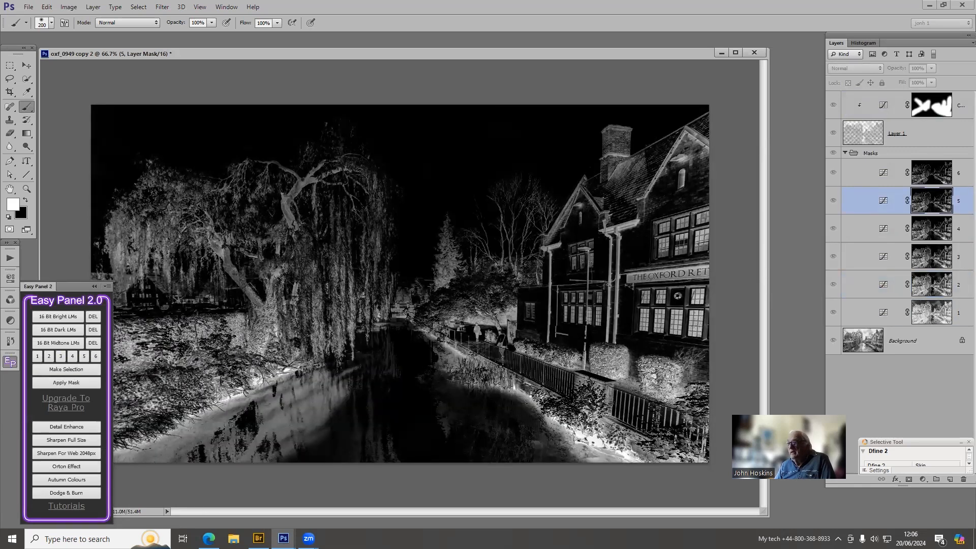
{"action": "left_click", "coordinate": [76, 359]}
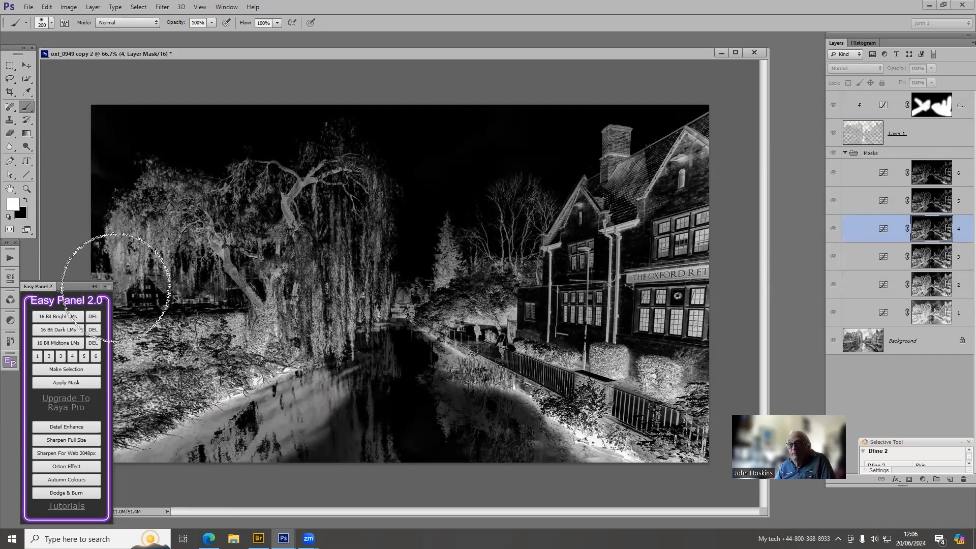
{"action": "left_click", "coordinate": [71, 370]}
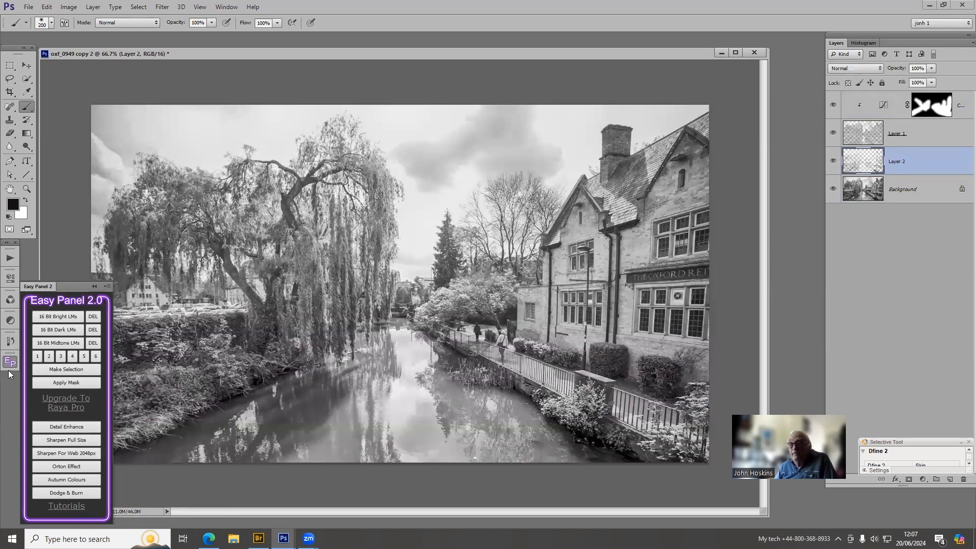
- Add a Curves adjustment clipped to the dark-tones layer and lower its midpoint to input 126, output 102
{"action": "left_click", "coordinate": [10, 321]}
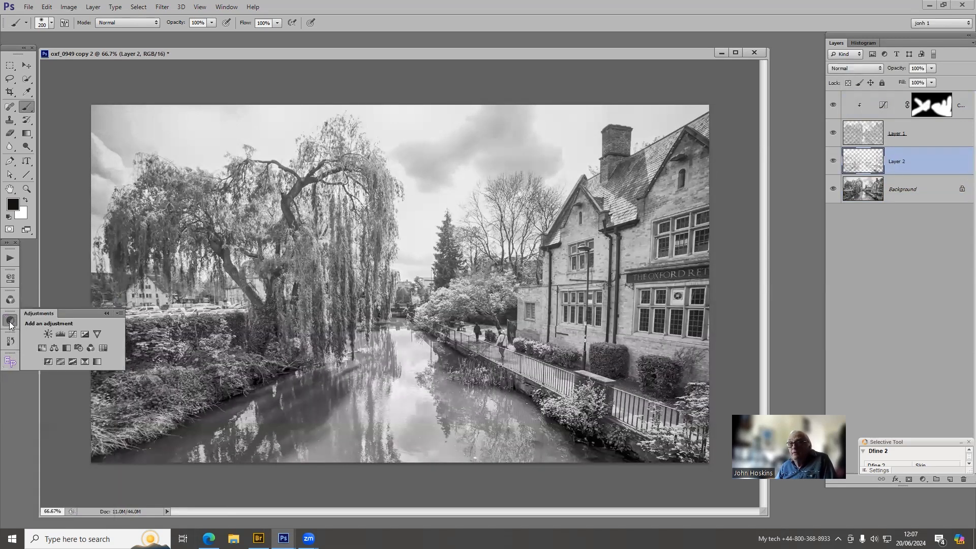
{"action": "left_click", "coordinate": [73, 335]}
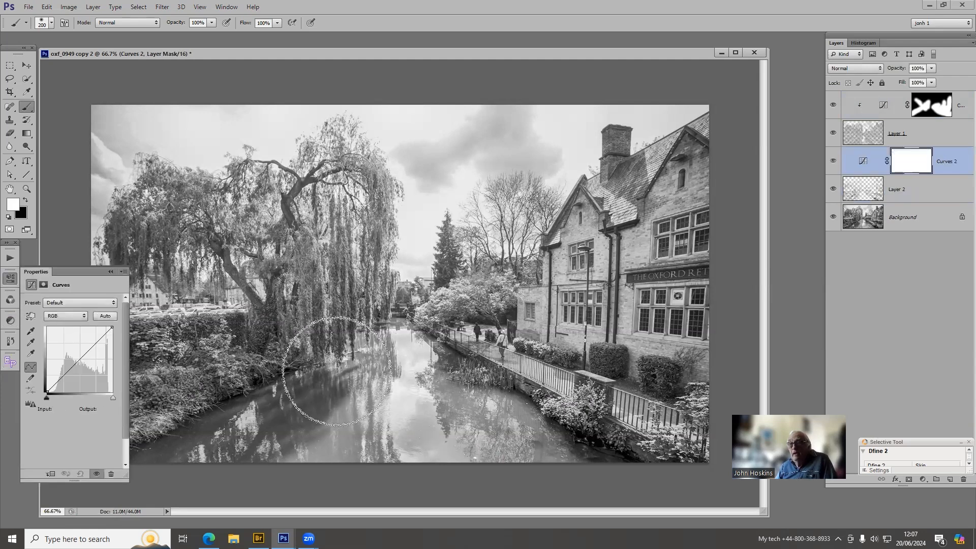
{"action": "left_click", "coordinate": [51, 474]}
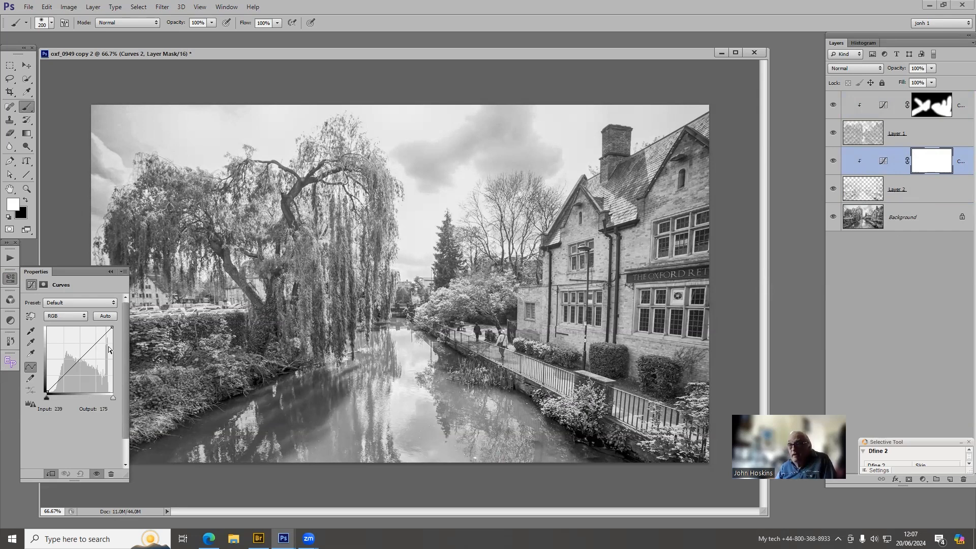
{"action": "left_click", "coordinate": [78, 360]}
{"action": "left_click_drag", "start_coordinate": [78, 359], "coordinate": [79, 365]}
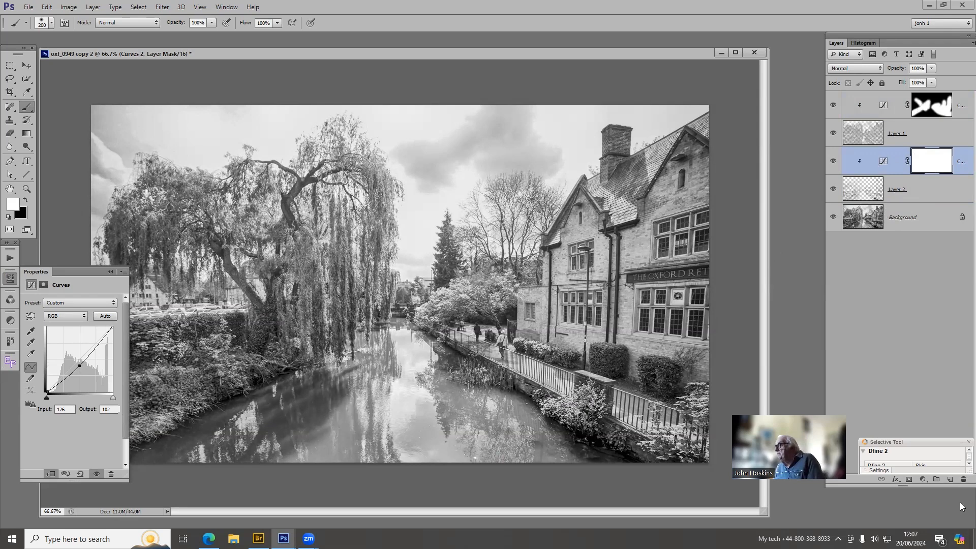
- Group the two luminosity layers with their Curves adjustments, then expand the group and compare the photo with it hidden and shown
{"action": "left_click", "coordinate": [943, 195]}
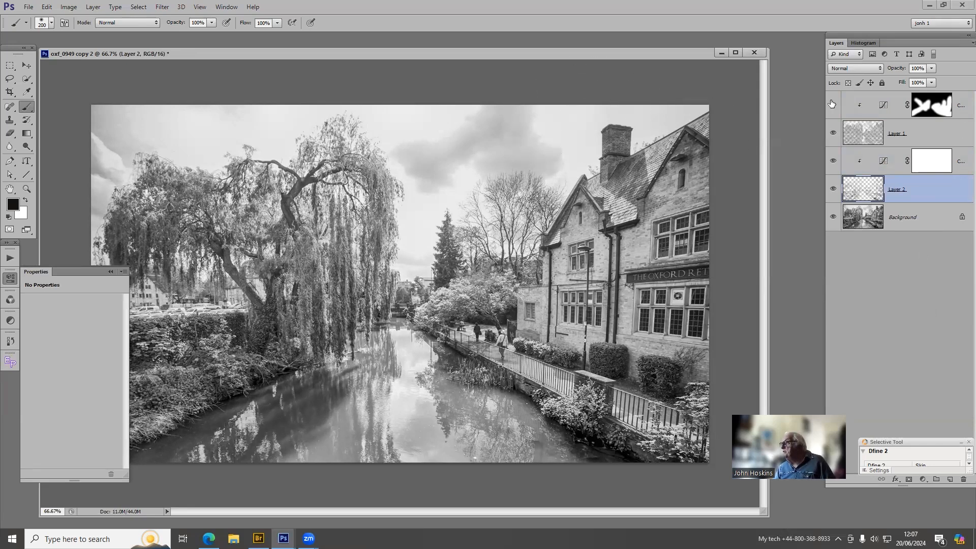
{"action": "left_click", "coordinate": [898, 96], "text": "shift"}
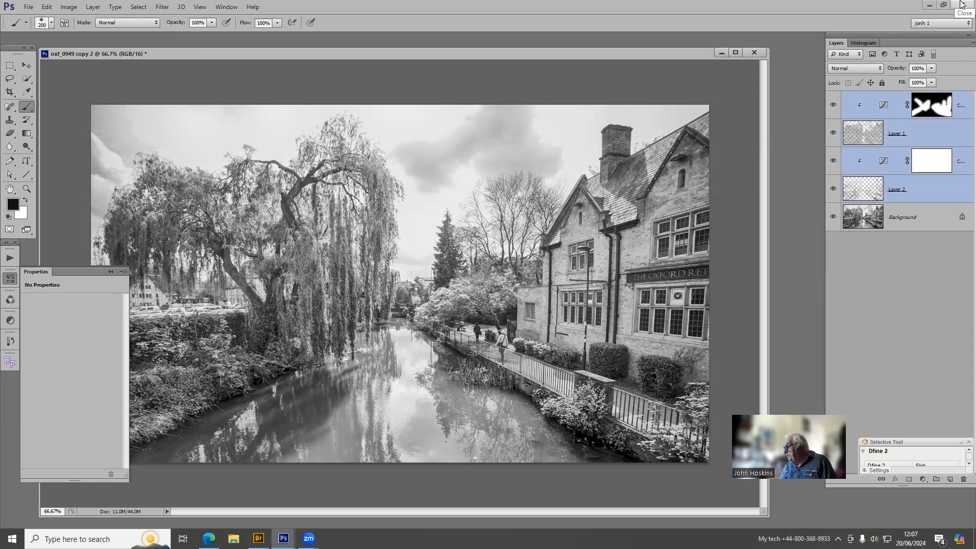
{"action": "key", "text": "ctrl+g"}
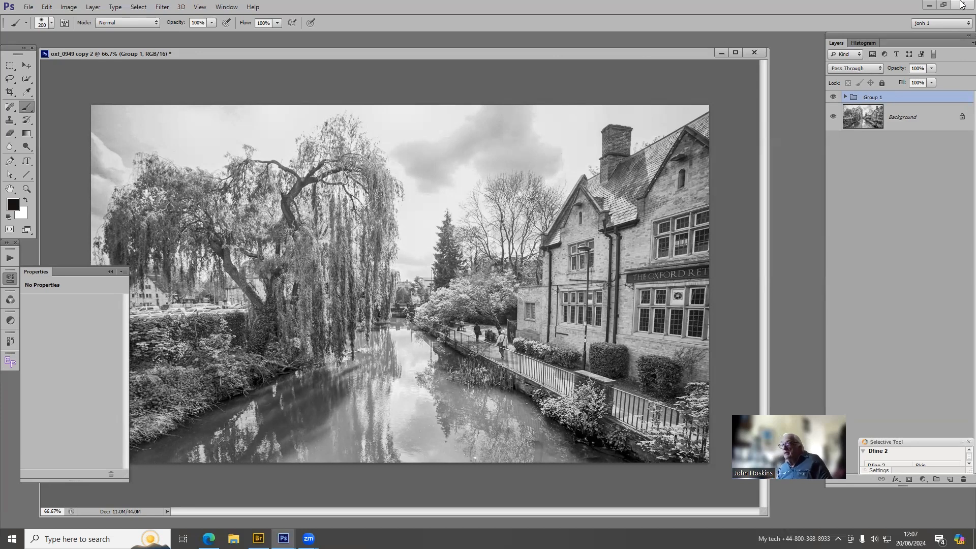
{"action": "left_click", "coordinate": [845, 97]}
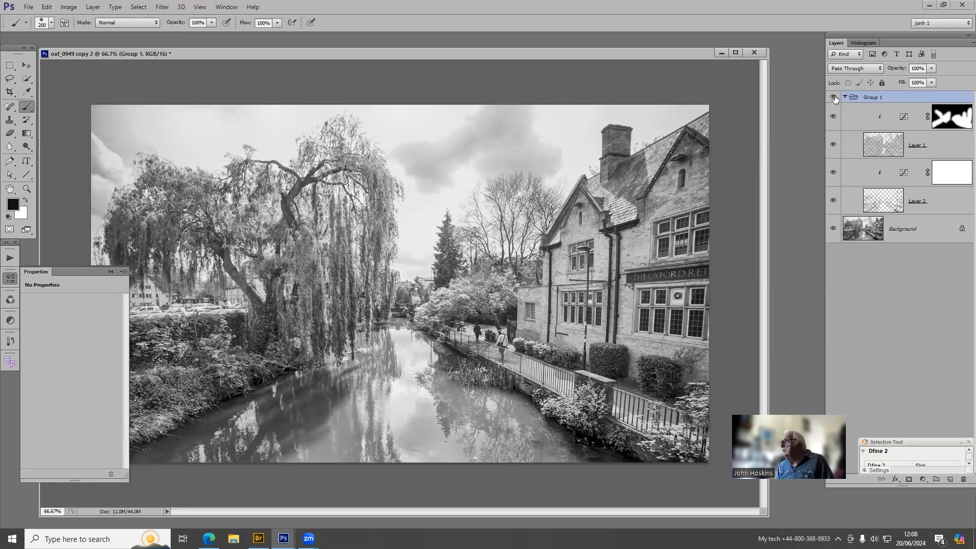
{"action": "left_click", "coordinate": [833, 97]}
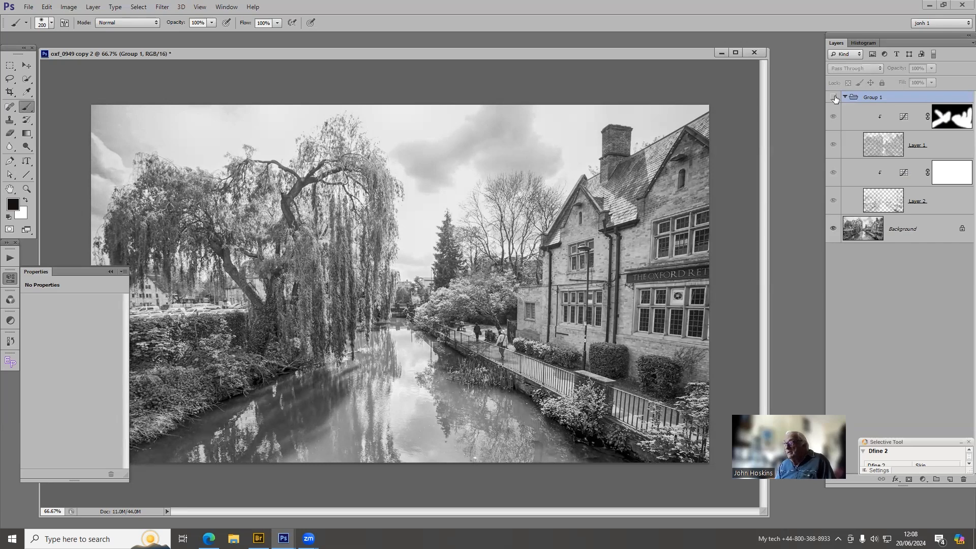
{"action": "left_click", "coordinate": [831, 99]}
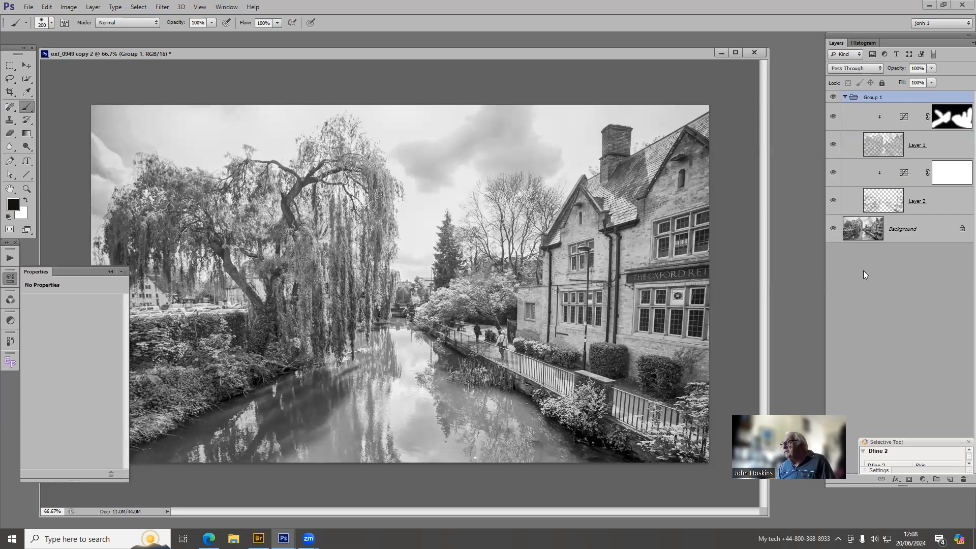
- Flatten the group and the Background into a single layer
{"action": "left_click", "coordinate": [928, 228]}
{"action": "right_click", "coordinate": [929, 228]}
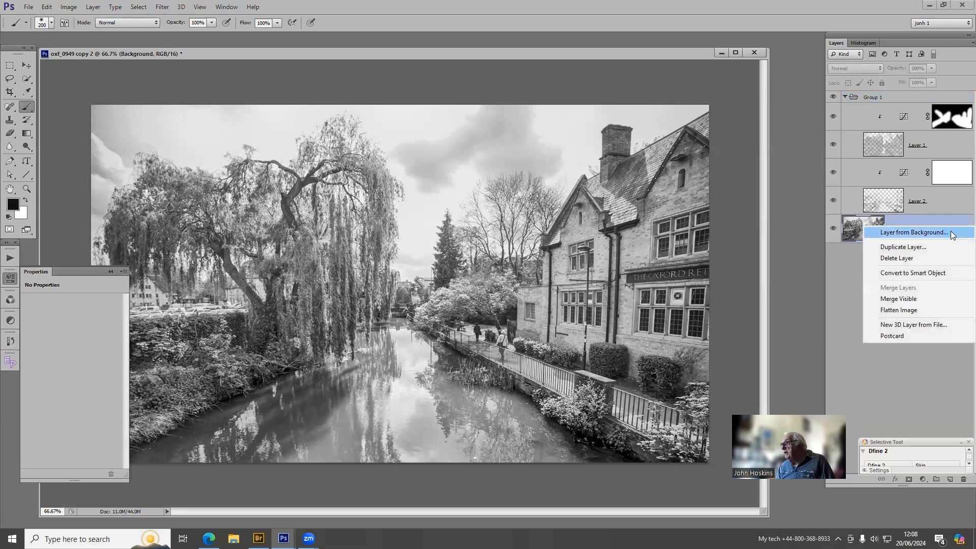
{"action": "left_click", "coordinate": [897, 313]}
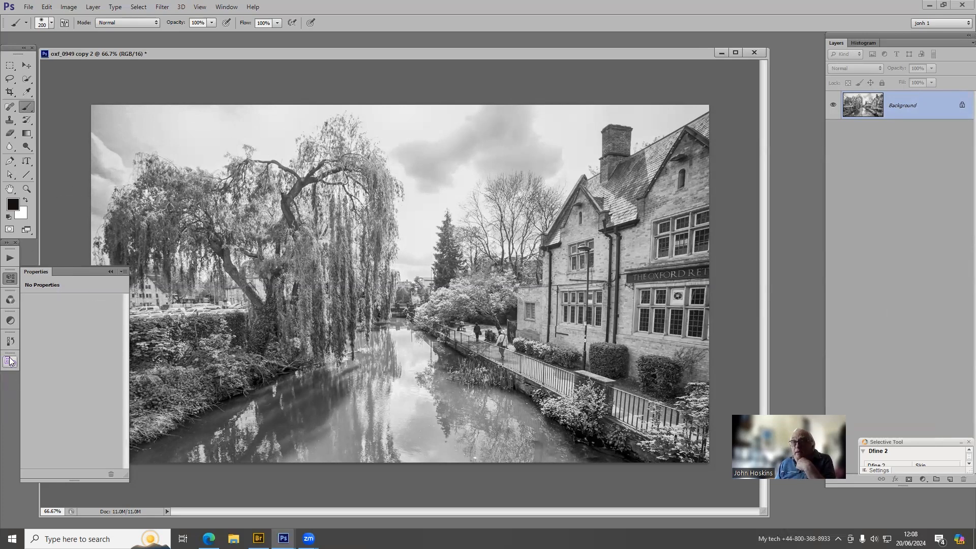
- Save a history snapshot of the flattened photo and compare it with the original opened state, returning to the snapshot
{"action": "left_click", "coordinate": [10, 340]}
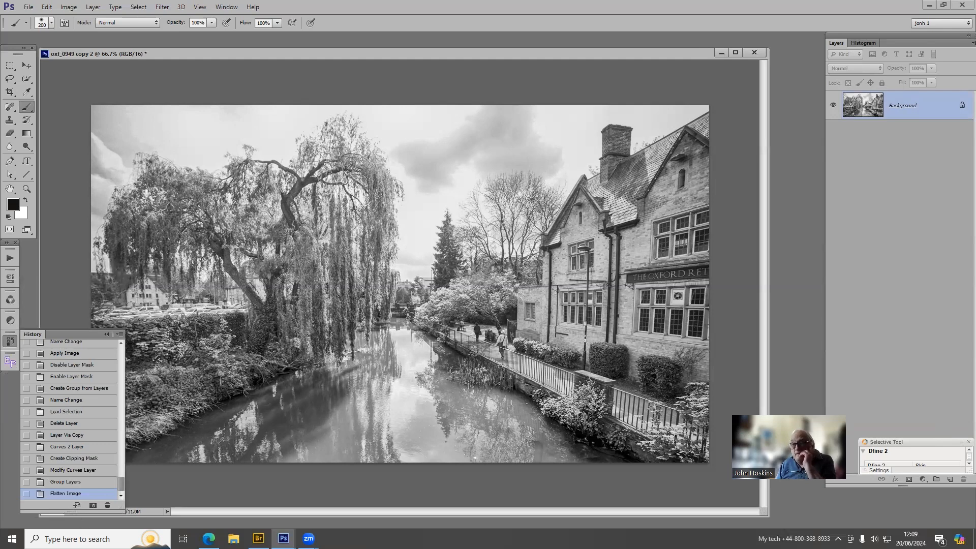
{"action": "left_click", "coordinate": [92, 505]}
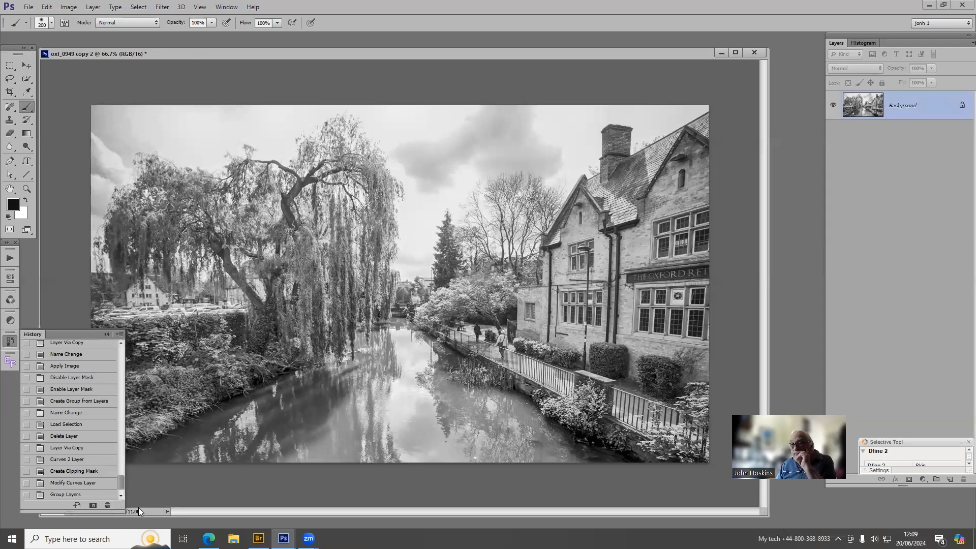
{"action": "left_click_drag", "start_coordinate": [121, 484], "coordinate": [121, 351]}
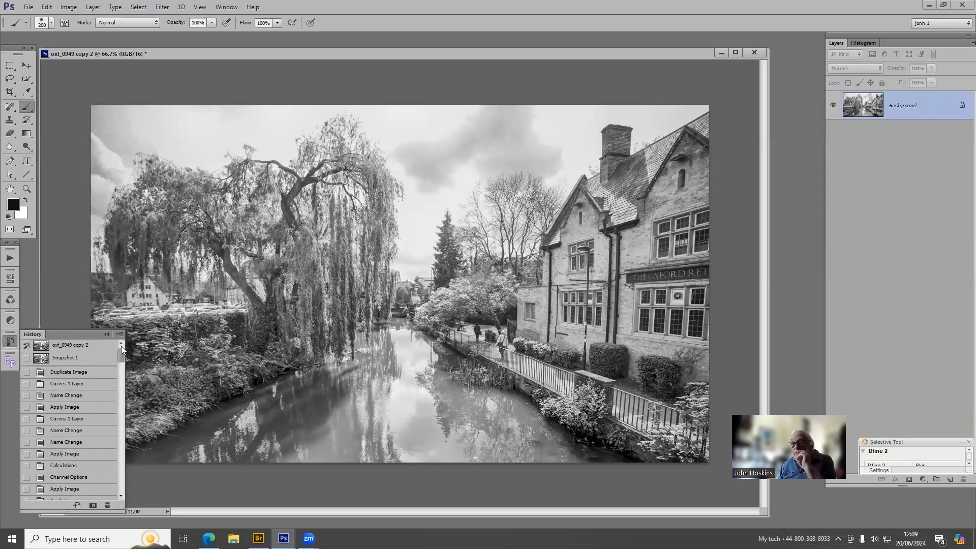
{"action": "left_click", "coordinate": [52, 345]}
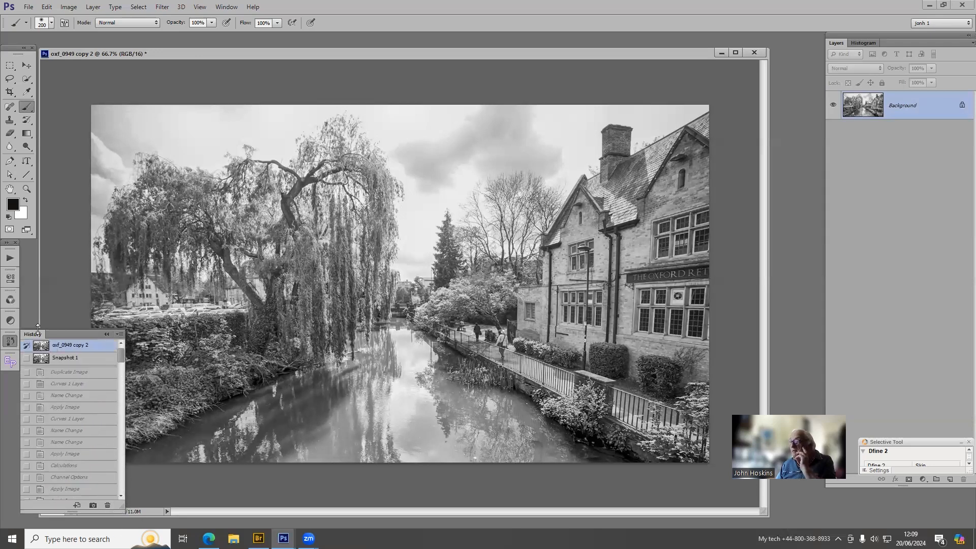
{"action": "left_click", "coordinate": [66, 359]}
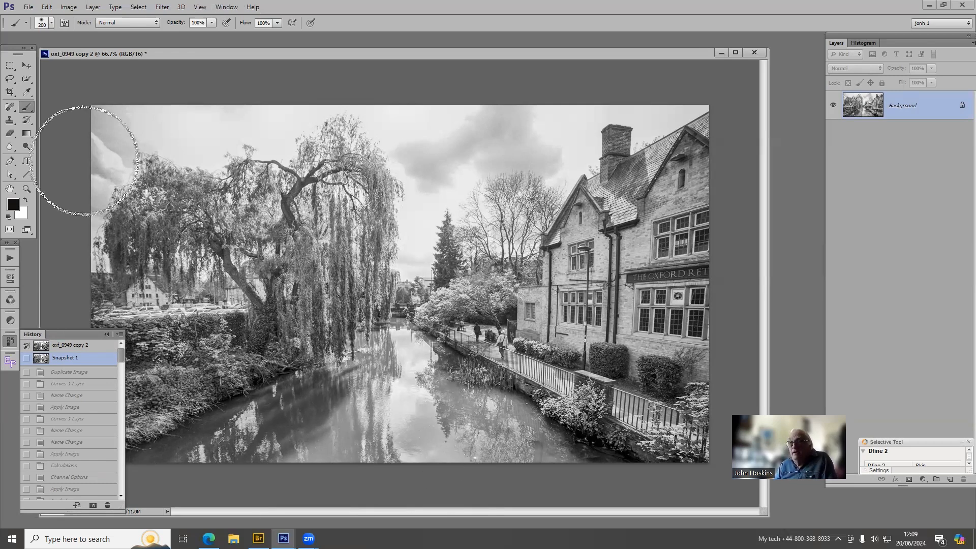
{"action": "left_click", "coordinate": [107, 335]}
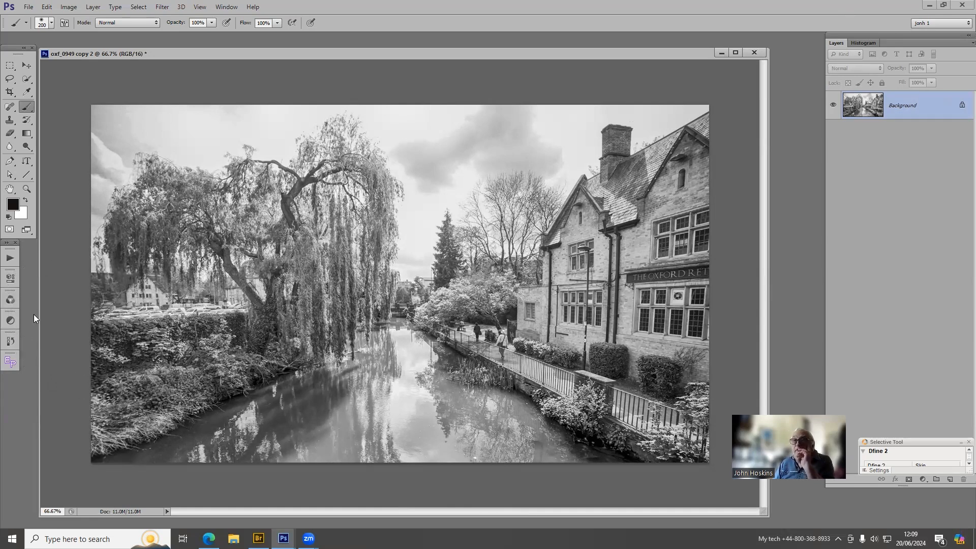
- Generate the 16-bit midtone masks, compare masks 3 and 4, and copy the Background through a selection from mask 3 to a new layer
{"action": "left_click", "coordinate": [10, 361]}
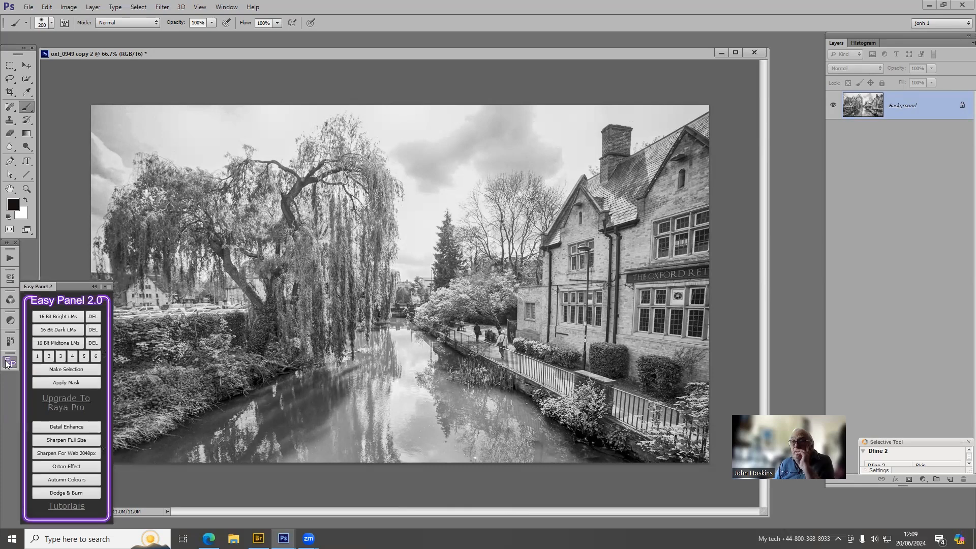
{"action": "left_click", "coordinate": [65, 347]}
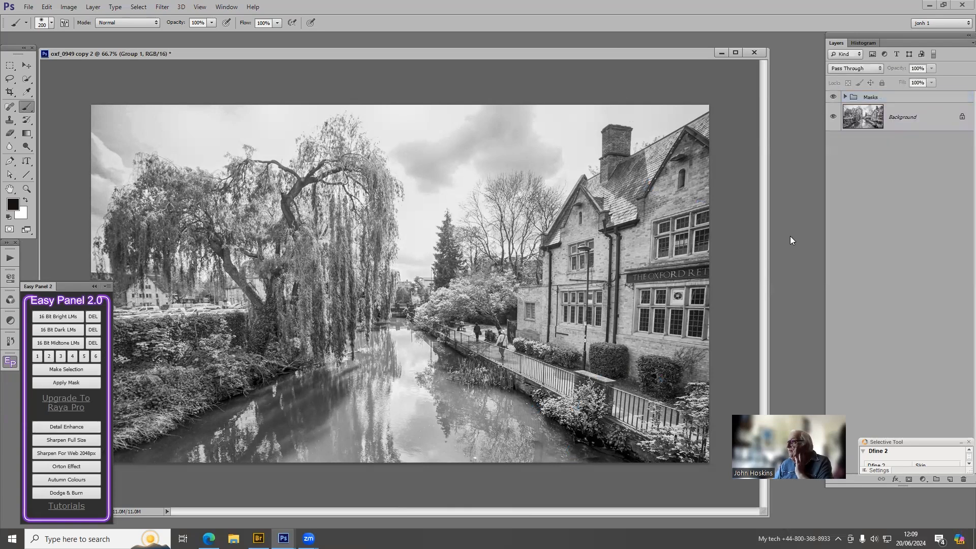
{"action": "left_click", "coordinate": [61, 357]}
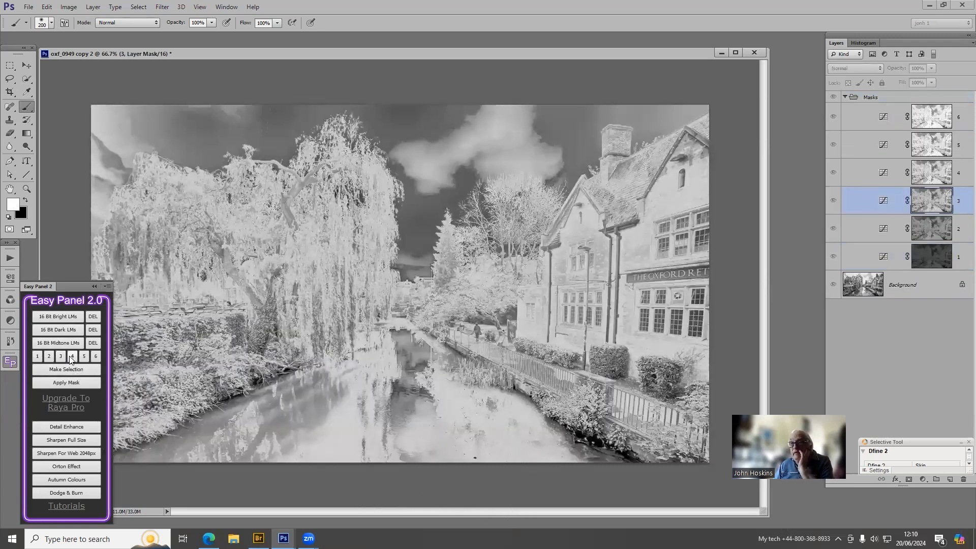
{"action": "left_click", "coordinate": [71, 357]}
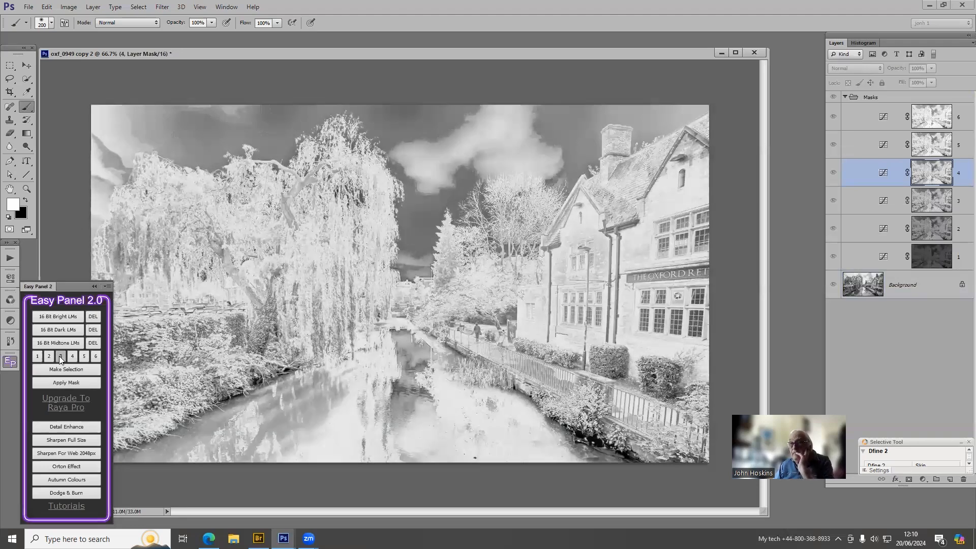
{"action": "left_click", "coordinate": [60, 356]}
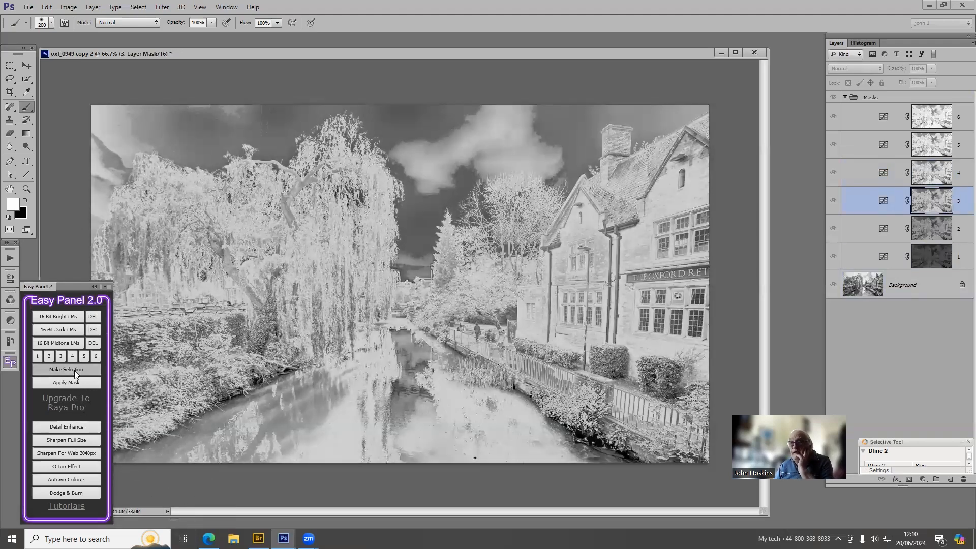
{"action": "left_click", "coordinate": [66, 369]}
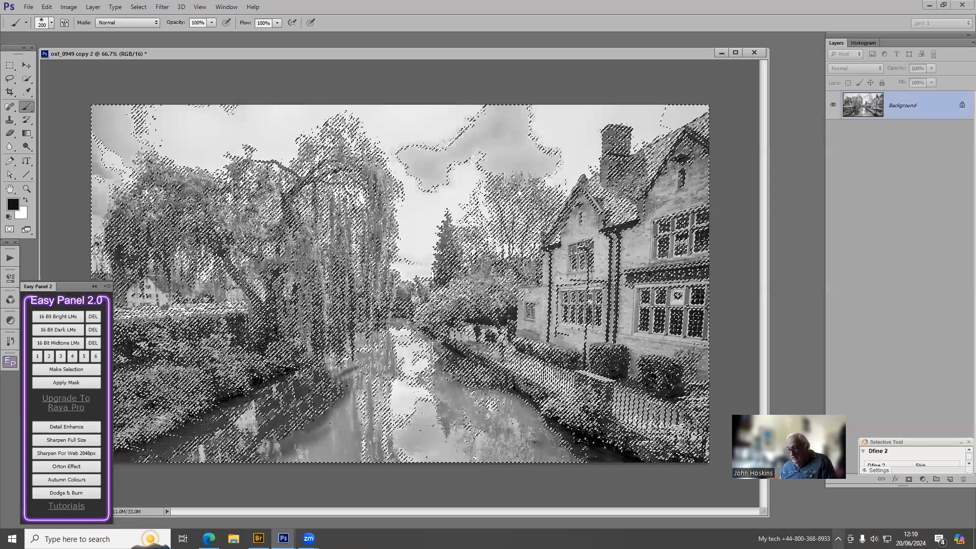
{"action": "key", "text": "ctrl+j"}
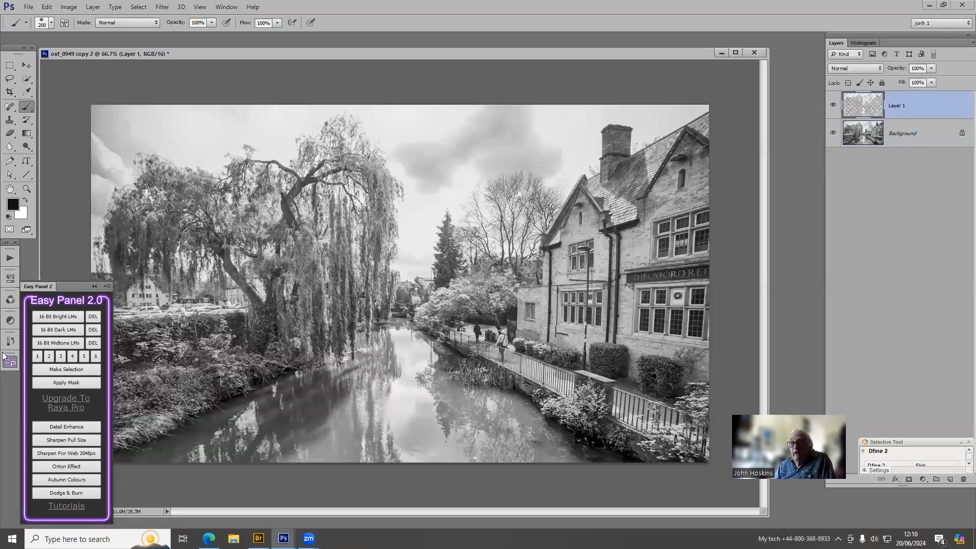
- Add a Hue/Saturation adjustment clipped to the midtone layer and turn on Colorize
{"action": "left_click", "coordinate": [11, 321]}
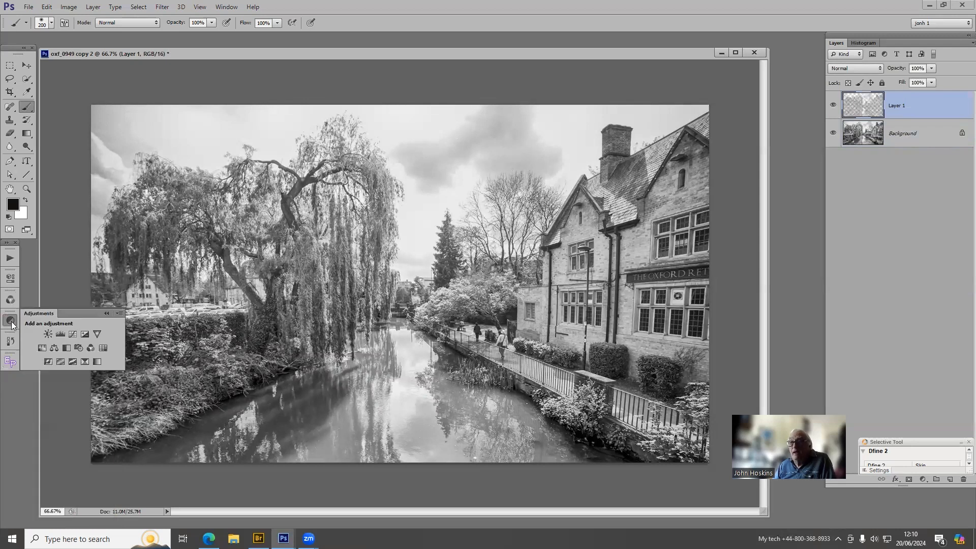
{"action": "left_click", "coordinate": [42, 347]}
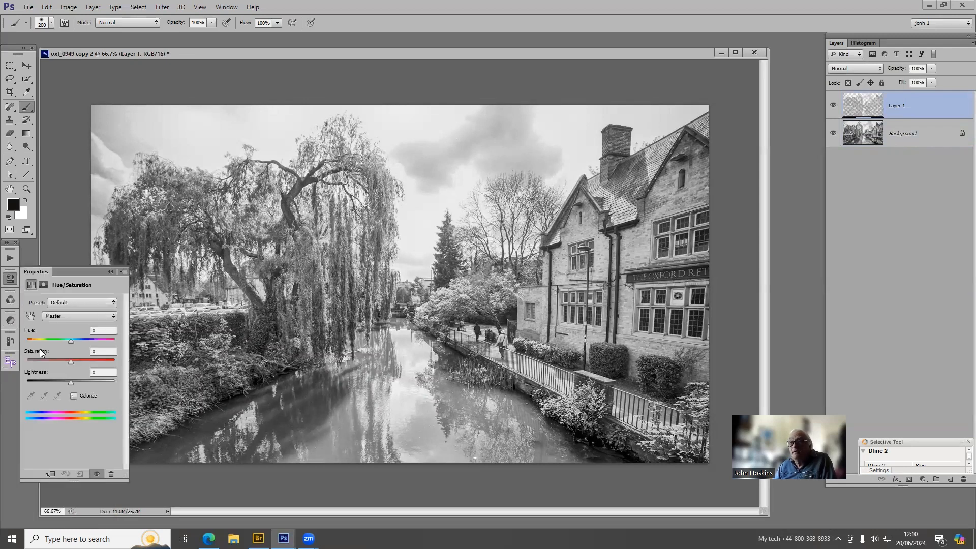
{"action": "left_click", "coordinate": [52, 474]}
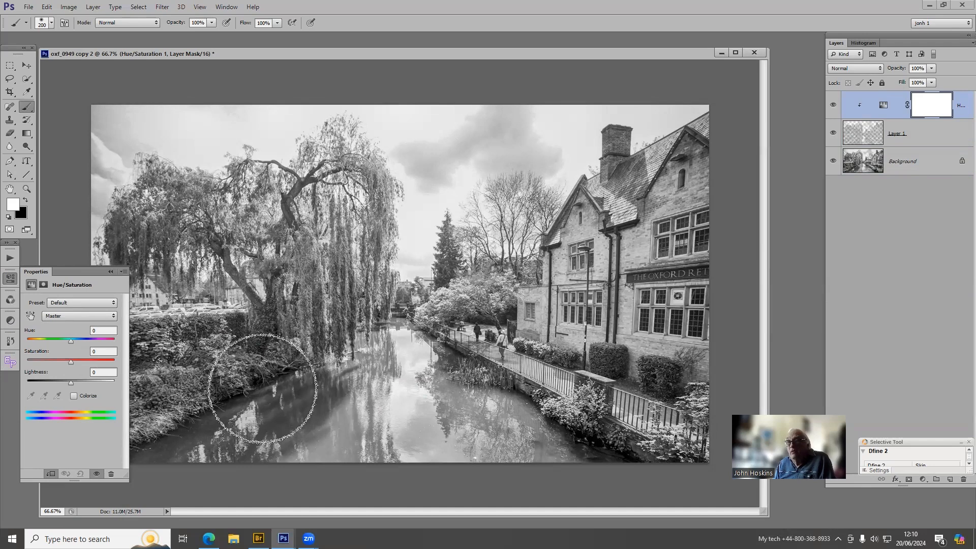
{"action": "left_click", "coordinate": [73, 395]}
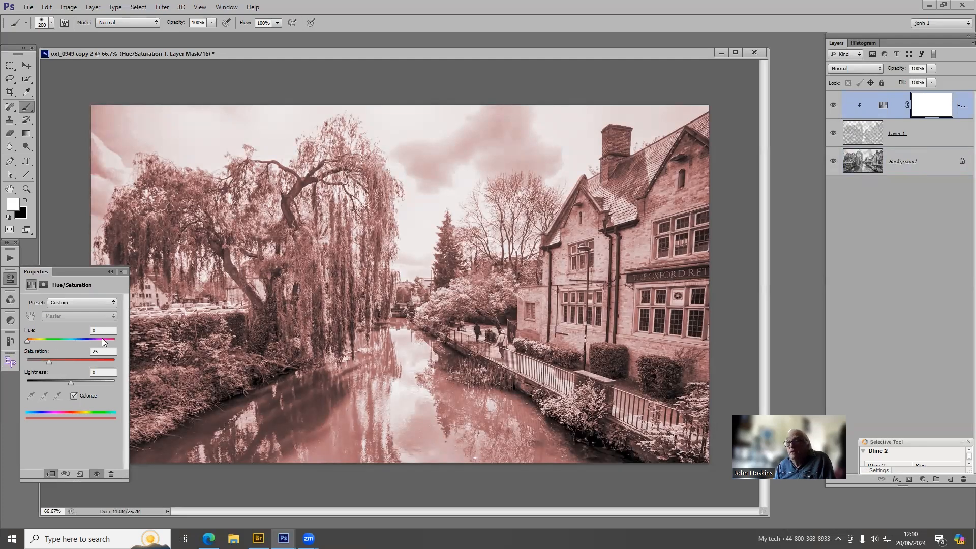
- Try a blue tint with the colorize hue at 196, then set the hue to 19 for a sepia tone
{"action": "left_click", "coordinate": [31, 330]}
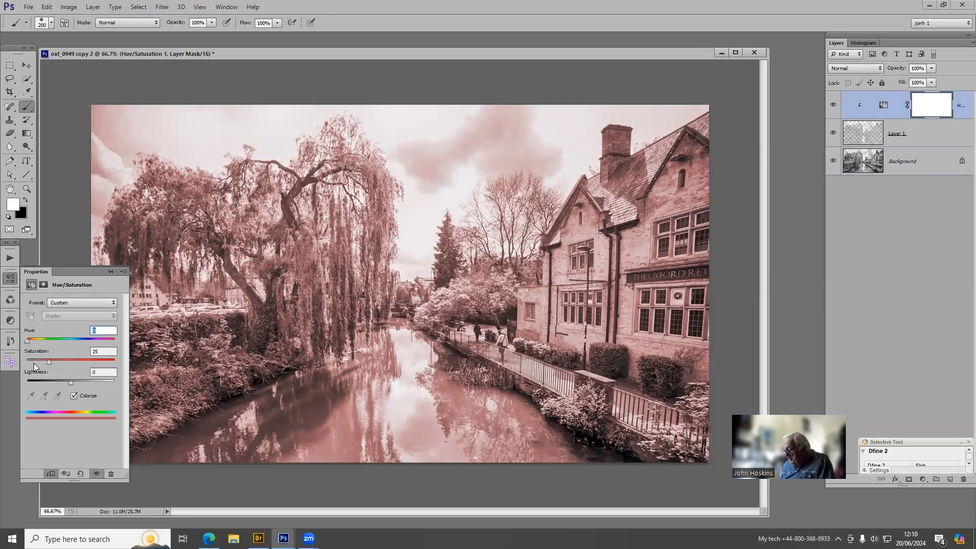
{"action": "type", "text": "196"}
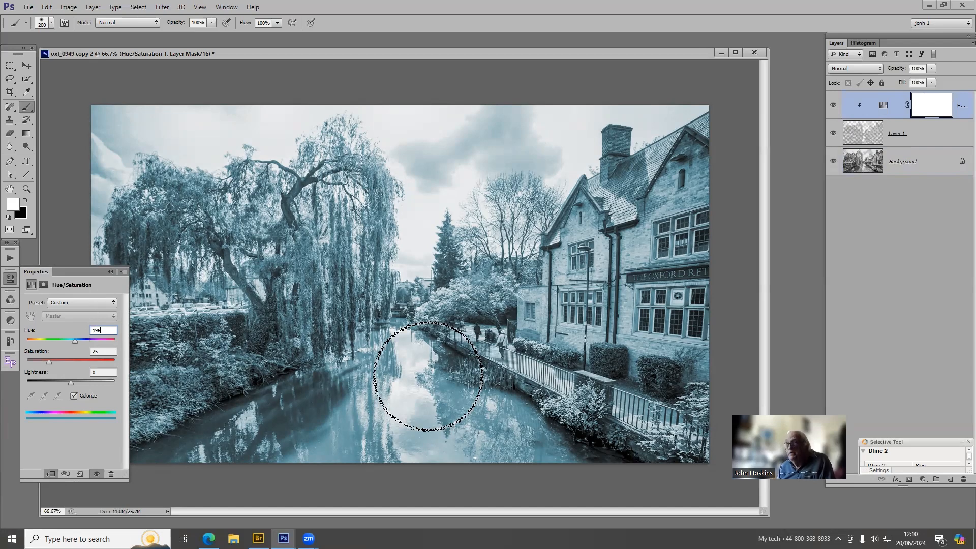
{"action": "type", "text": "15"}
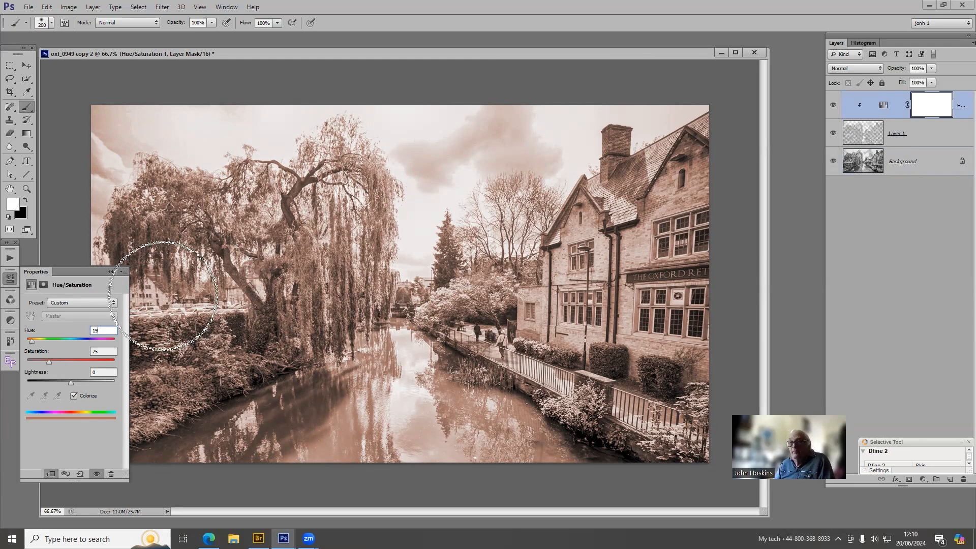
- Generate the 16-bit bright luminosity masks, compare masks 2, 5 and 4, and load mask 4 as a selection for the Hue/Saturation mask
{"action": "left_click", "coordinate": [10, 362]}
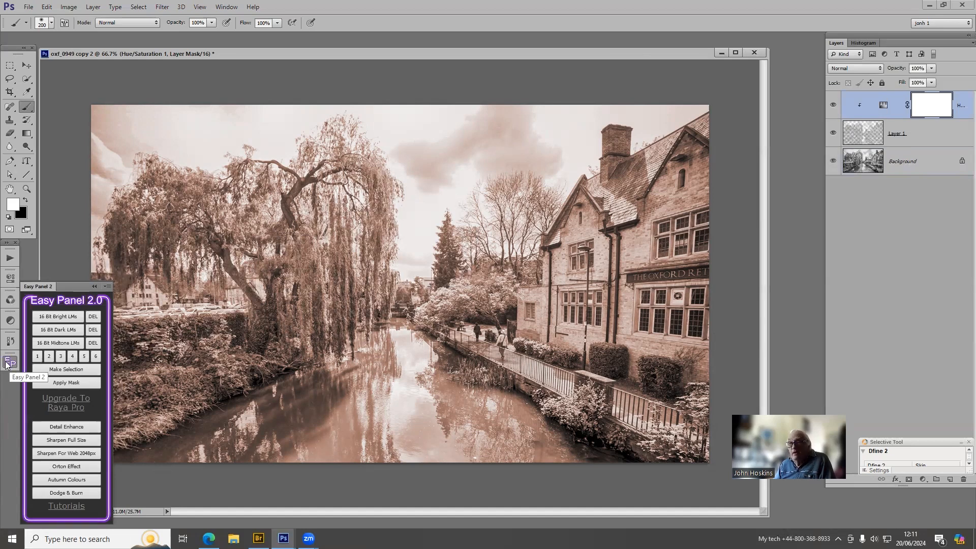
{"action": "left_click", "coordinate": [63, 317]}
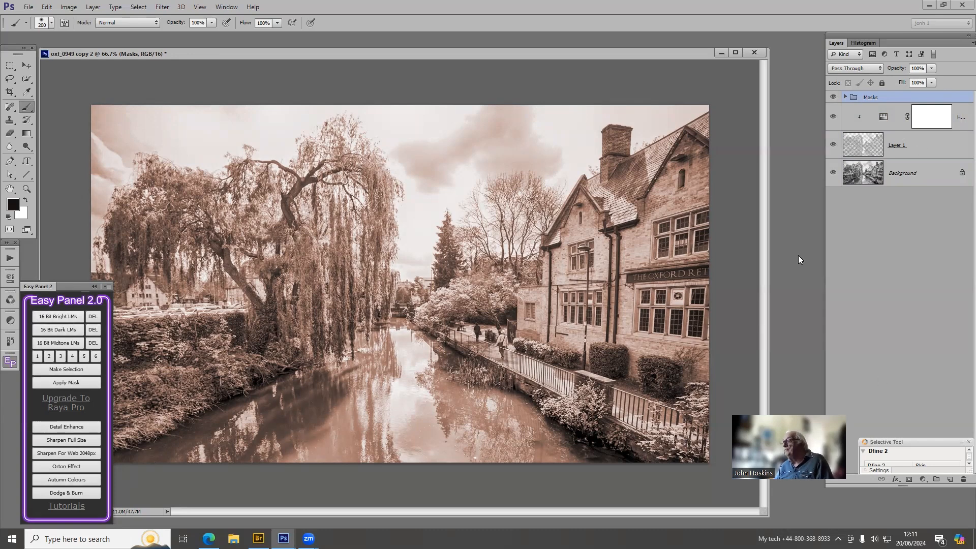
{"action": "left_click", "coordinate": [48, 356]}
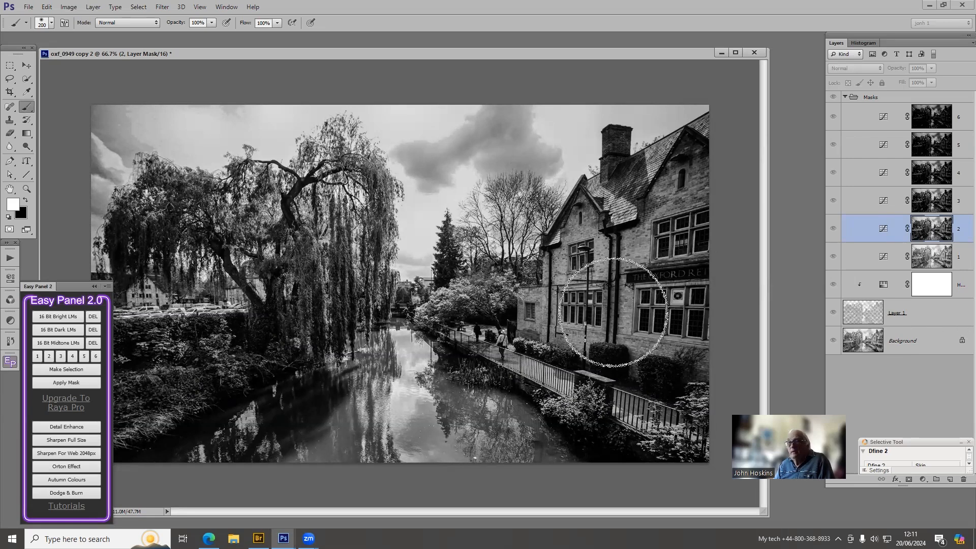
{"action": "left_click", "coordinate": [84, 358]}
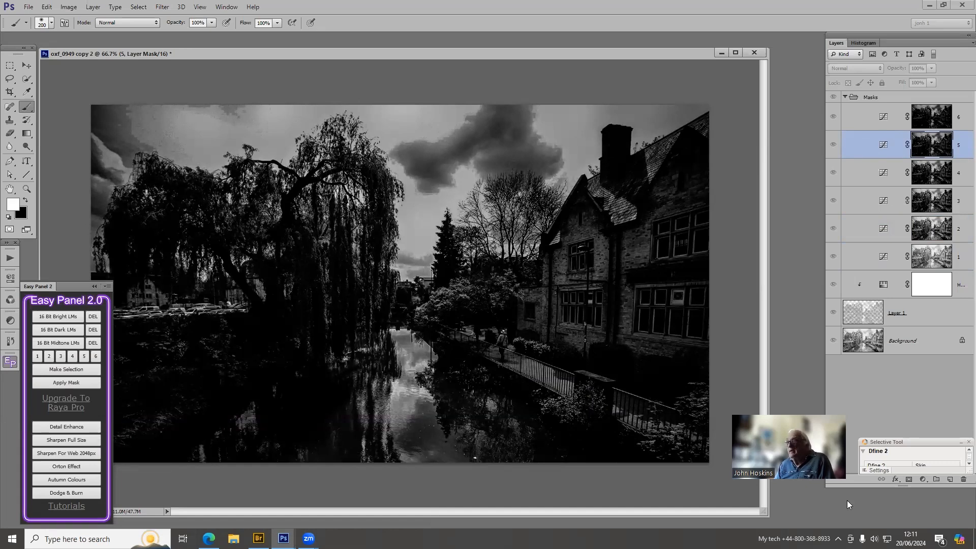
{"action": "left_click", "coordinate": [73, 357]}
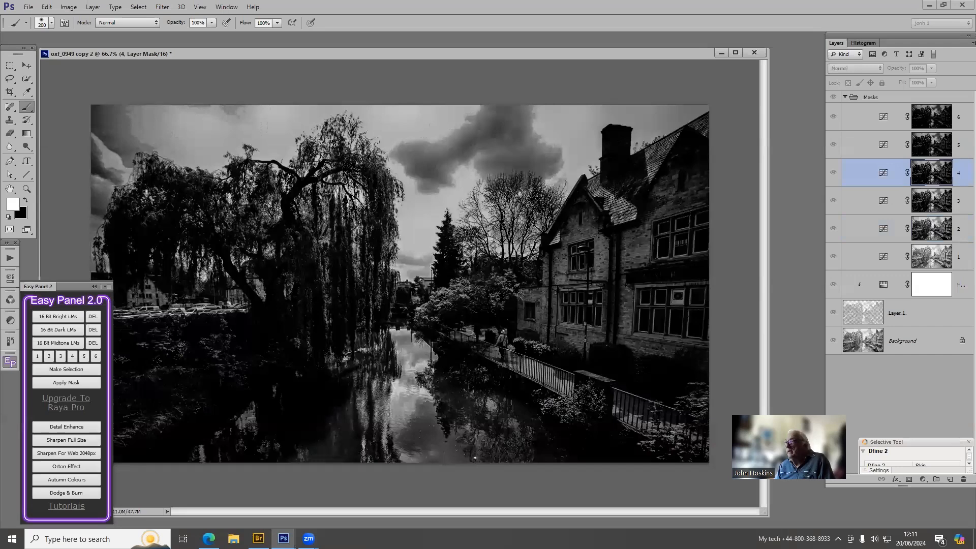
{"action": "left_click", "coordinate": [87, 387]}
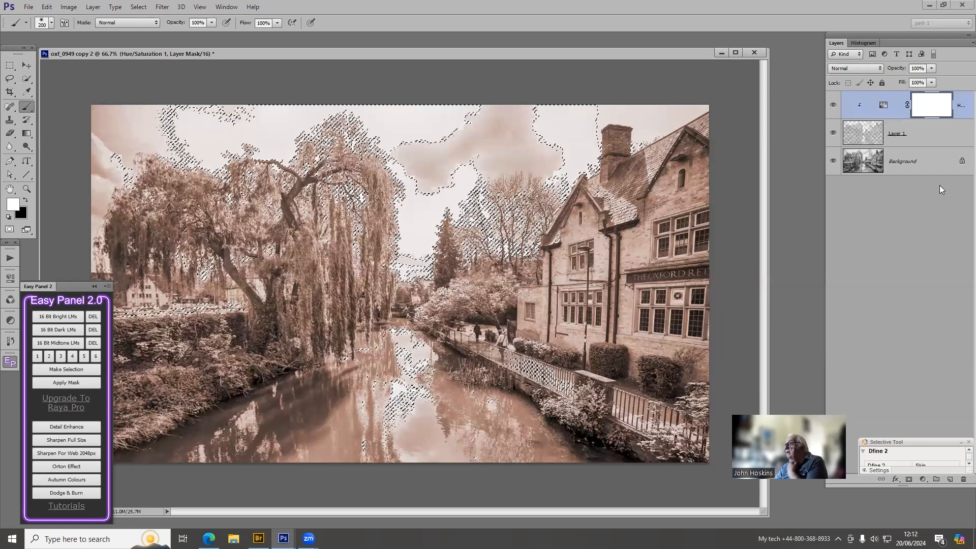
- Paint black through the highlight selection on the Hue/Saturation mask with a 600 px brush to reduce the sepia tint, and deselect
{"action": "left_click", "coordinate": [24, 201]}
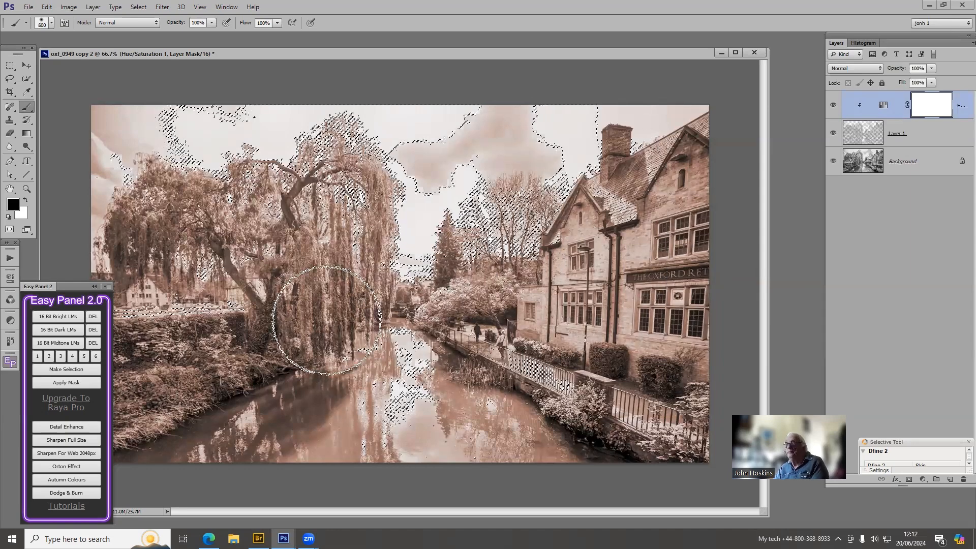
{"action": "left_click_drag", "start_coordinate": [668, 481], "coordinate": [669, 461]}
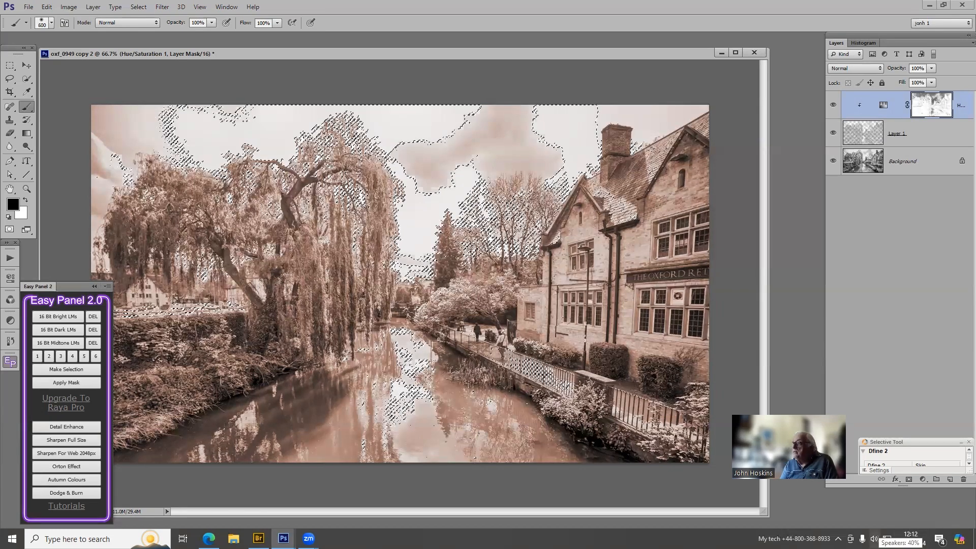
{"action": "key", "text": "ctrl+d"}
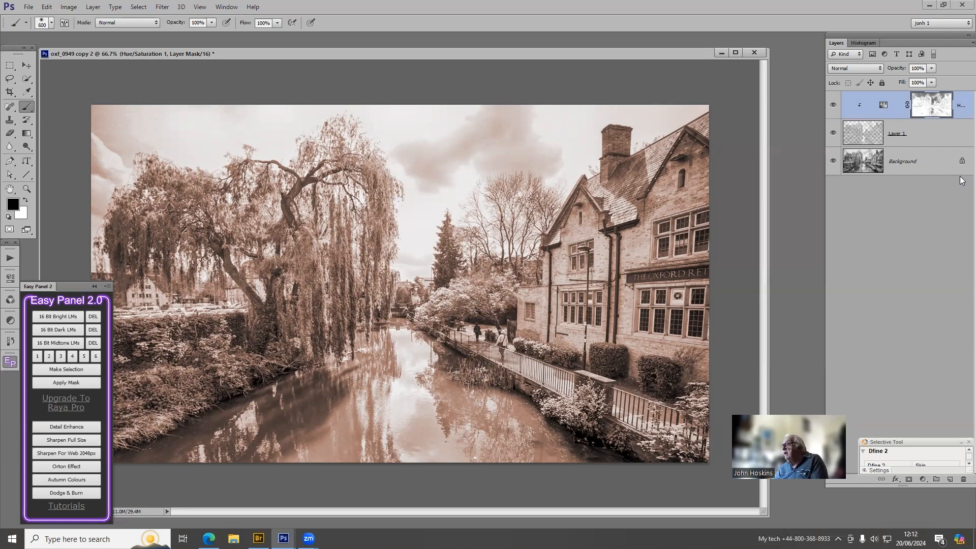
- Generate the 16-bit dark masks from the Background and copy it through a selection from mask 4 to a new layer
{"action": "left_click", "coordinate": [938, 167]}
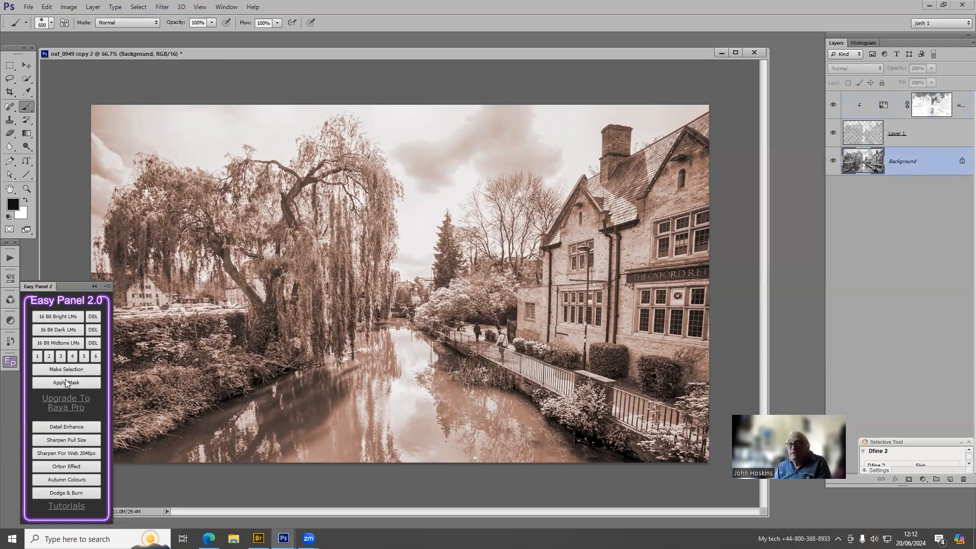
{"action": "left_click", "coordinate": [63, 329]}
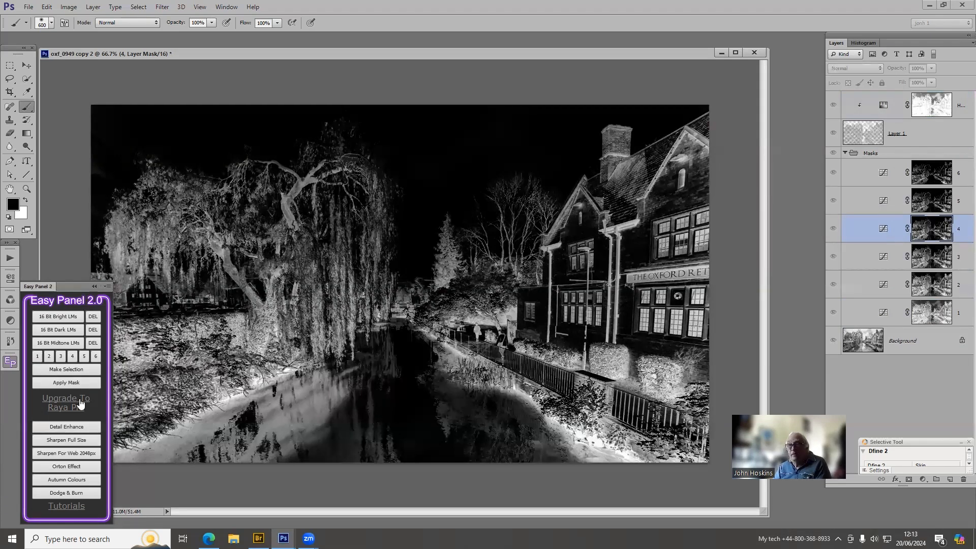
{"action": "left_click", "coordinate": [79, 370]}
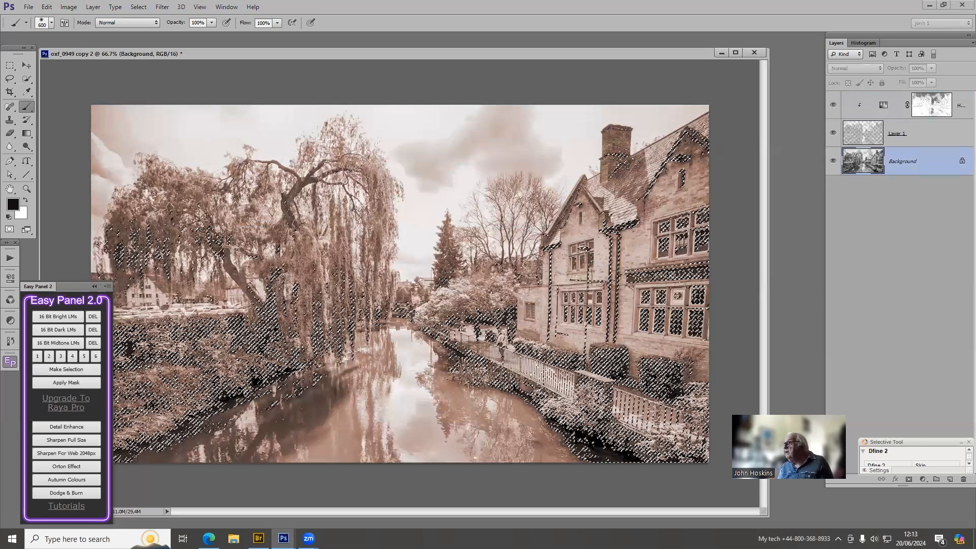
{"action": "key", "text": "ctrl+j"}
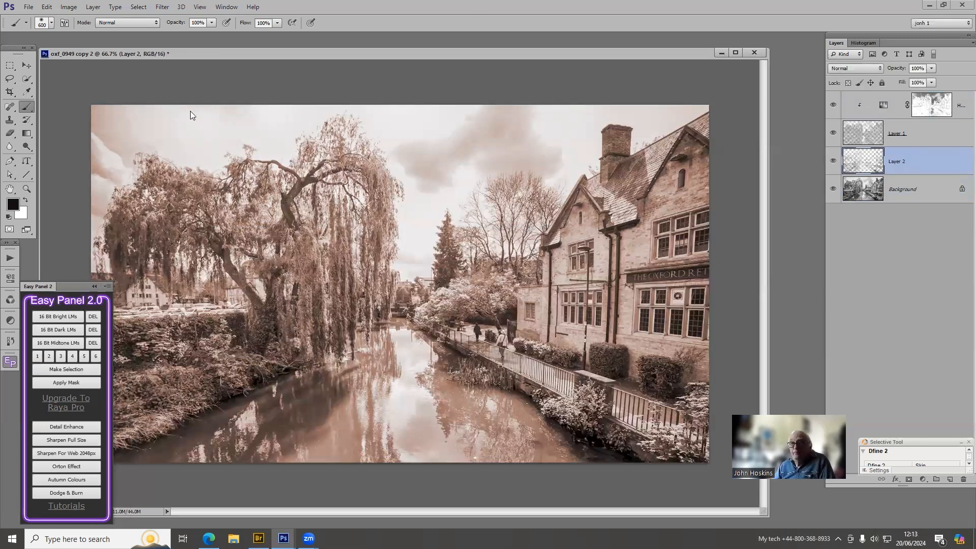
- Clip a colorized Hue/Saturation adjustment to the shadow layer with the hue at 239 for a blue tint
{"action": "left_click", "coordinate": [7, 342]}
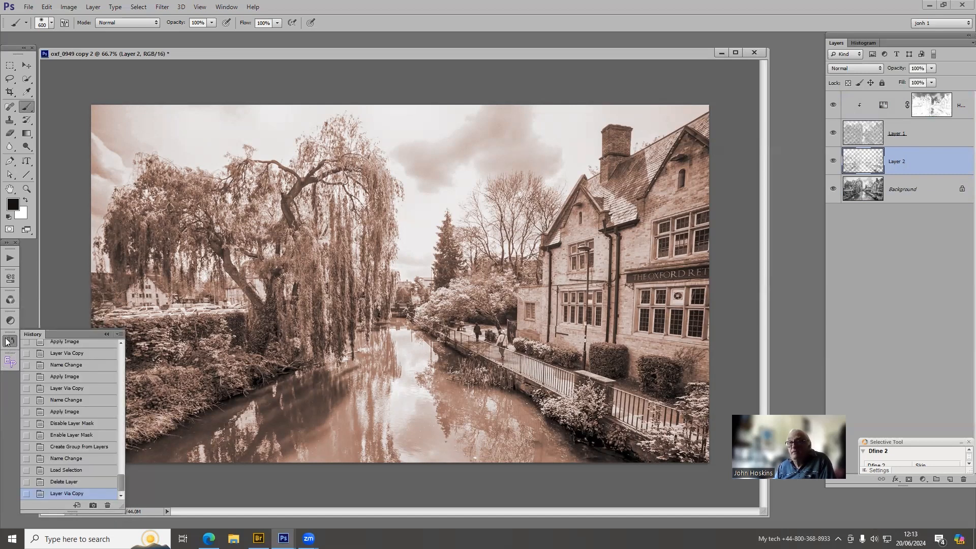
{"action": "left_click", "coordinate": [10, 320]}
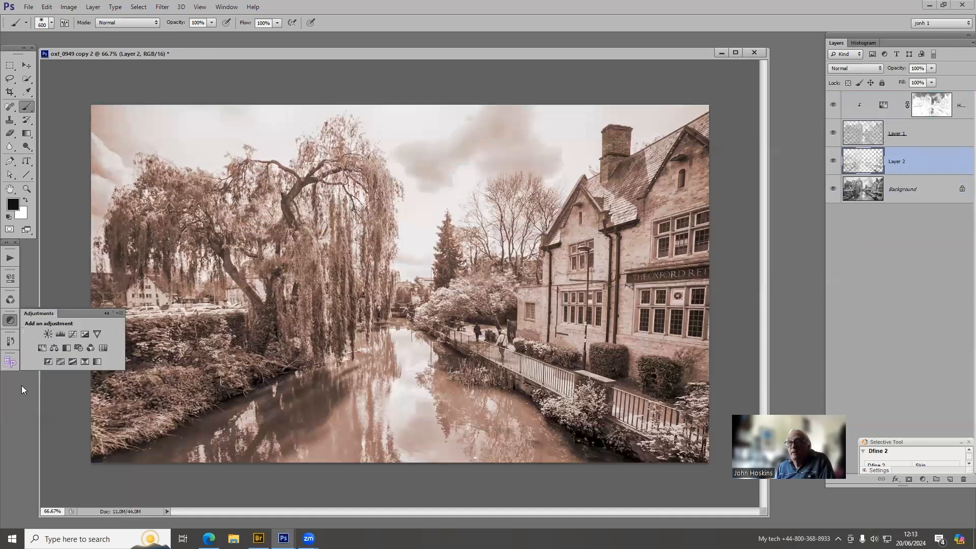
{"action": "left_click", "coordinate": [42, 348]}
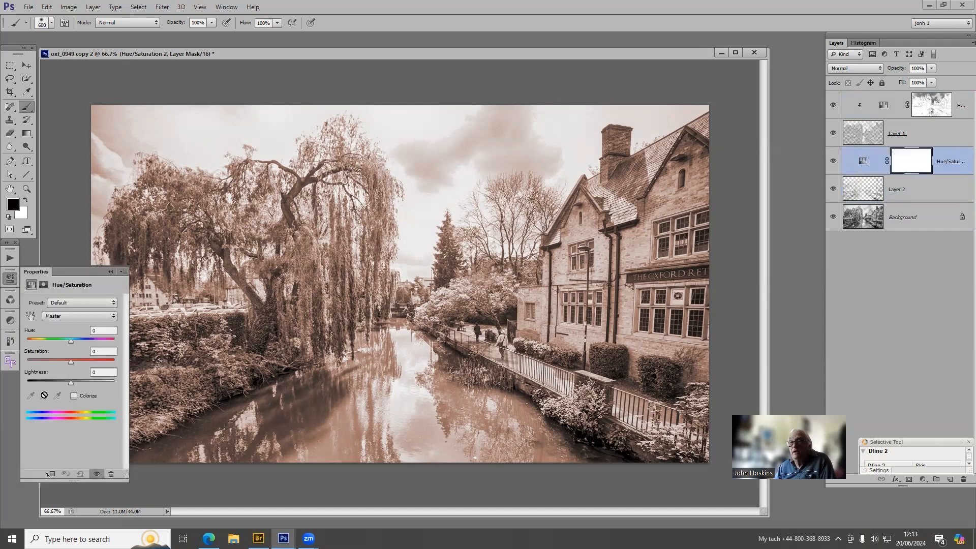
{"action": "left_click", "coordinate": [52, 475]}
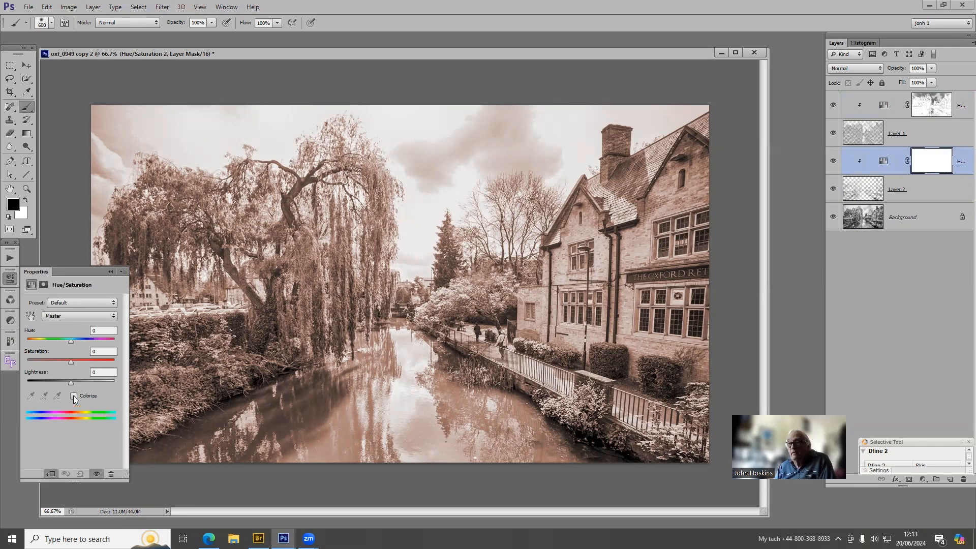
{"action": "left_click", "coordinate": [73, 395]}
{"action": "left_click", "coordinate": [83, 338]}
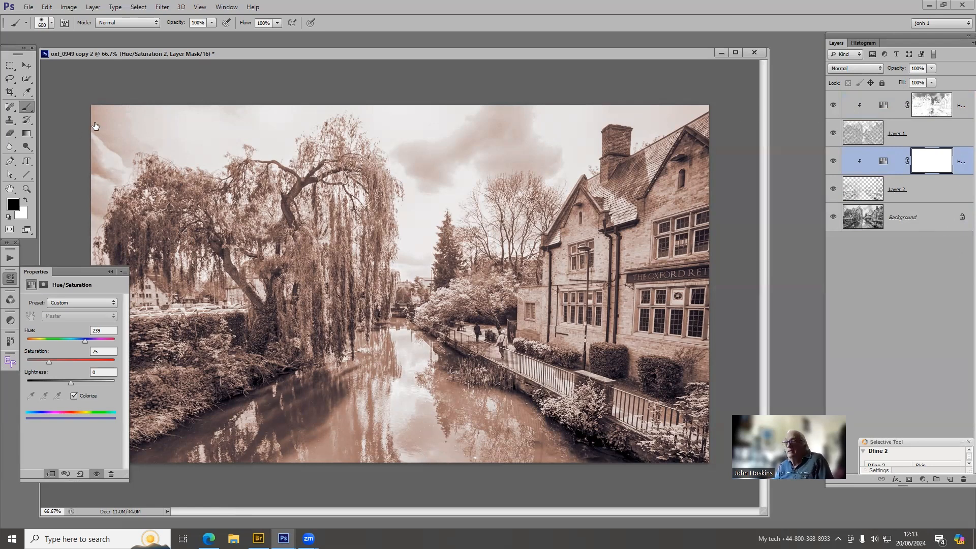
{"action": "left_click", "coordinate": [110, 271]}
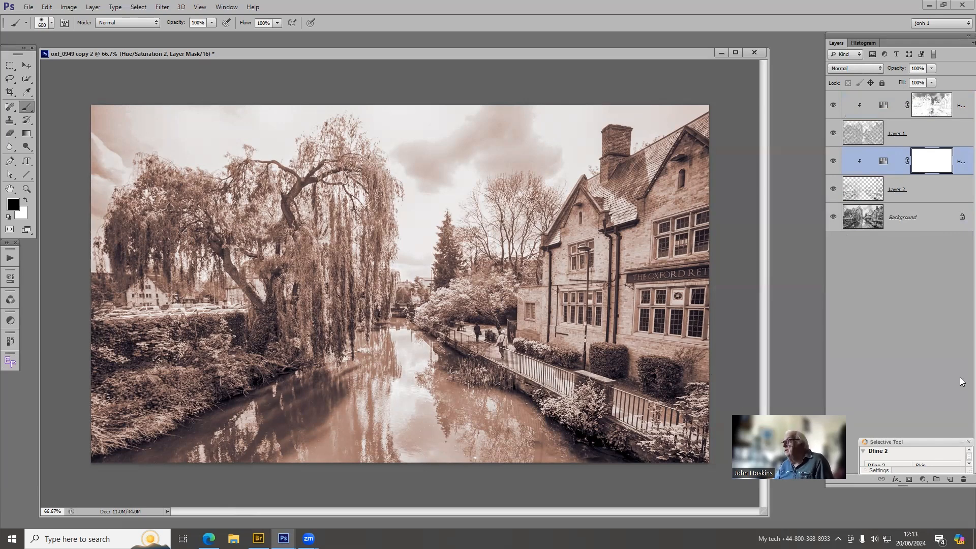
- Flatten the toned image and save a history snapshot of it
{"action": "right_click", "coordinate": [923, 217]}
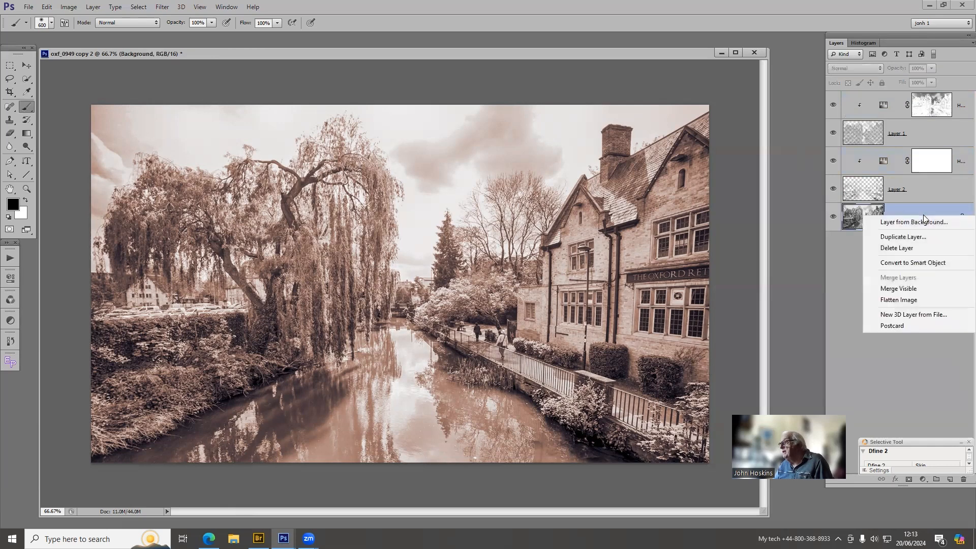
{"action": "left_click", "coordinate": [893, 300]}
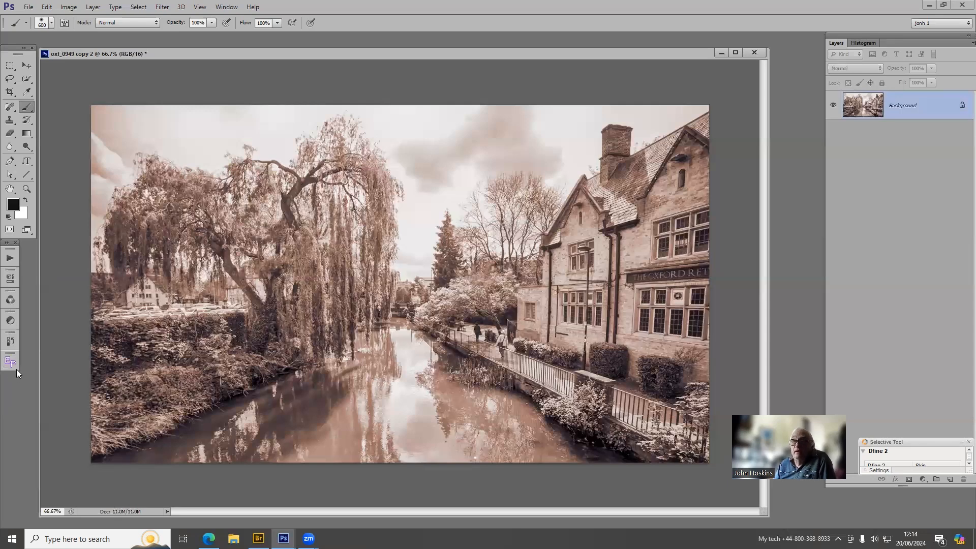
{"action": "left_click", "coordinate": [9, 342]}
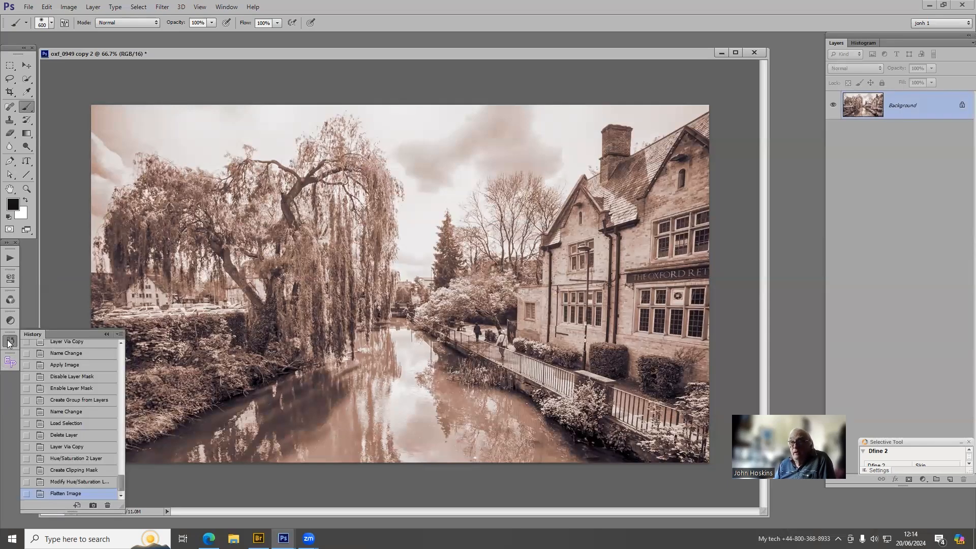
{"action": "left_click", "coordinate": [9, 342]}
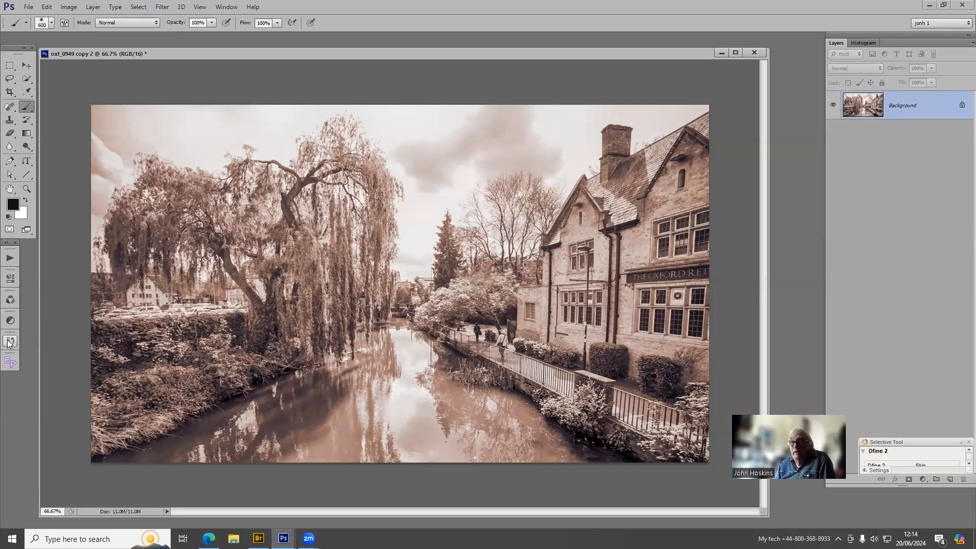
{"action": "left_click", "coordinate": [9, 342]}
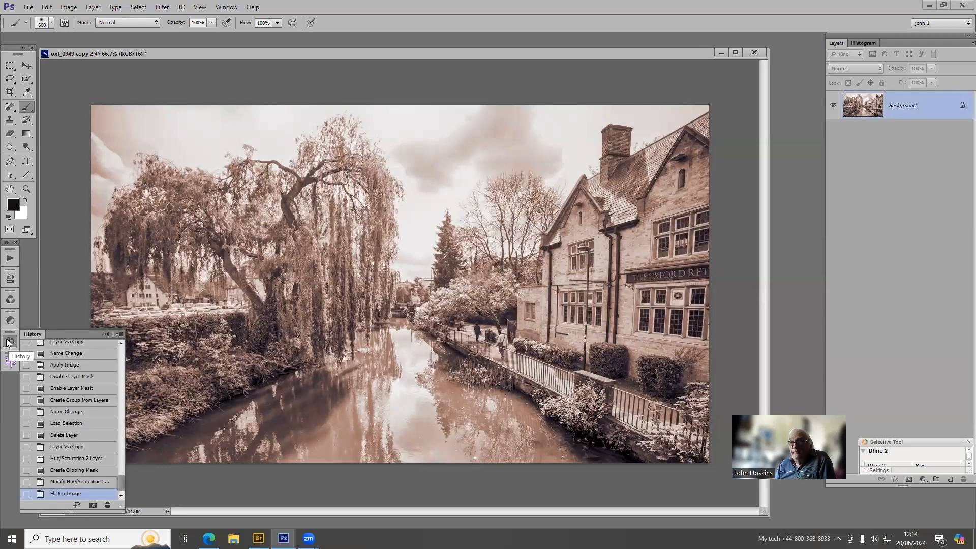
{"action": "left_click", "coordinate": [93, 505]}
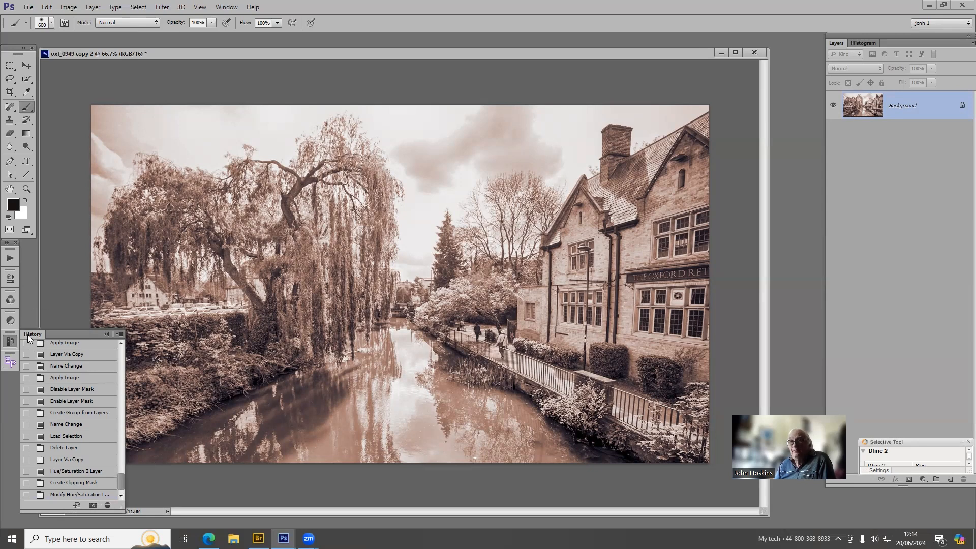
{"action": "left_click", "coordinate": [107, 334]}
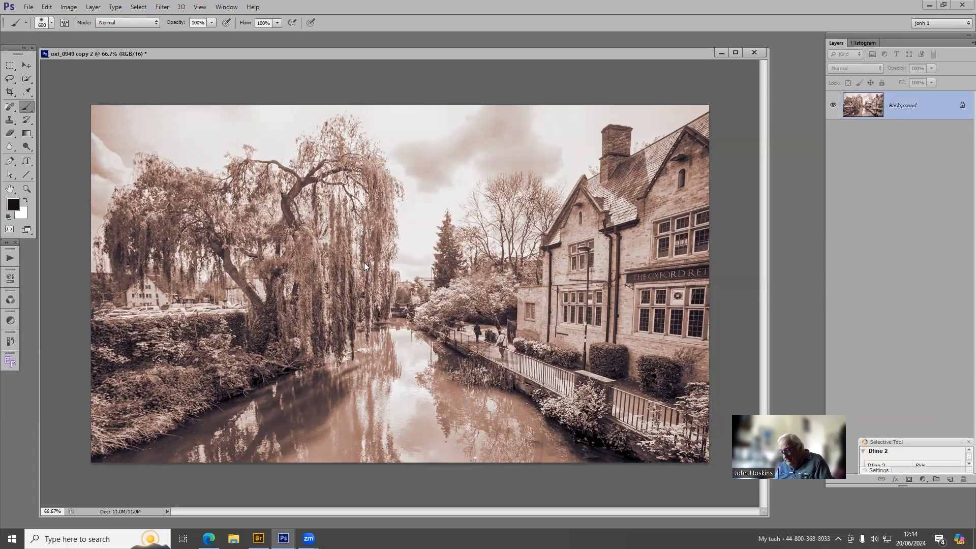
- Draw a freehand Lasso selection around the river and feather its edge
{"action": "key", "text": "l"}
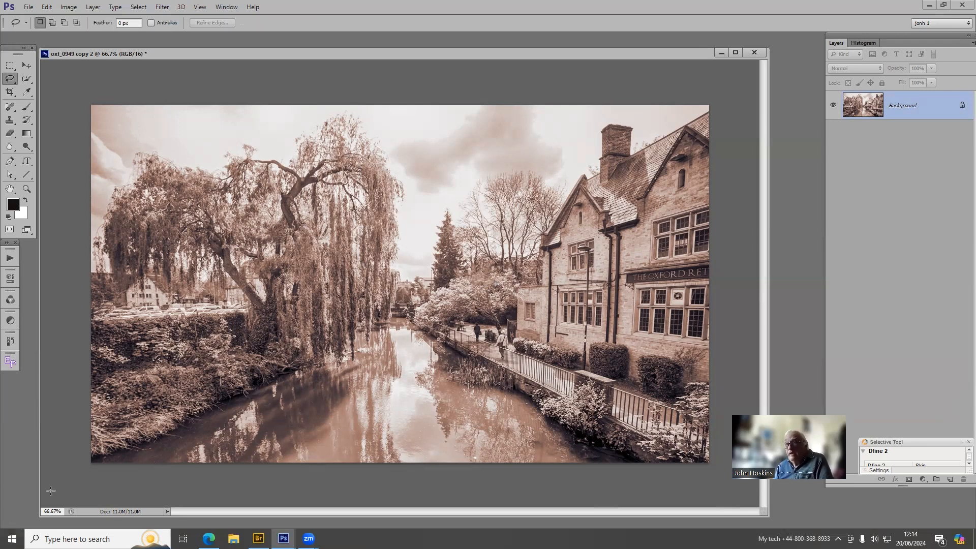
{"action": "mouse_move", "coordinate": [235, 394]}
{"action": "left_mouse_down"}
{"action": "mouse_move", "coordinate": [307, 352]}
{"action": "mouse_move", "coordinate": [367, 346]}
{"action": "mouse_move", "coordinate": [400, 327]}
{"action": "mouse_move", "coordinate": [488, 354]}
{"action": "mouse_move", "coordinate": [659, 458]}
{"action": "left_mouse_up"}
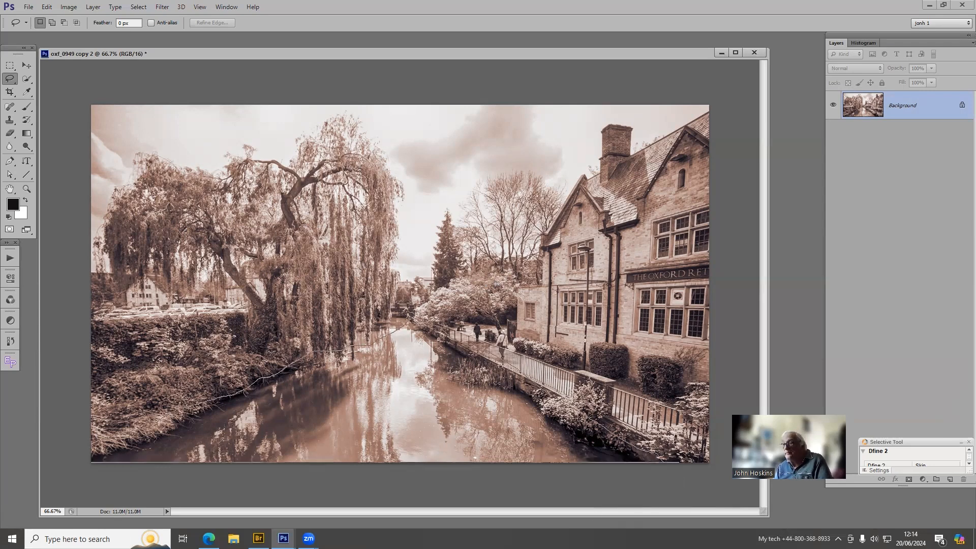
{"action": "left_click_drag", "start_coordinate": [404, 325], "coordinate": [403, 326]}
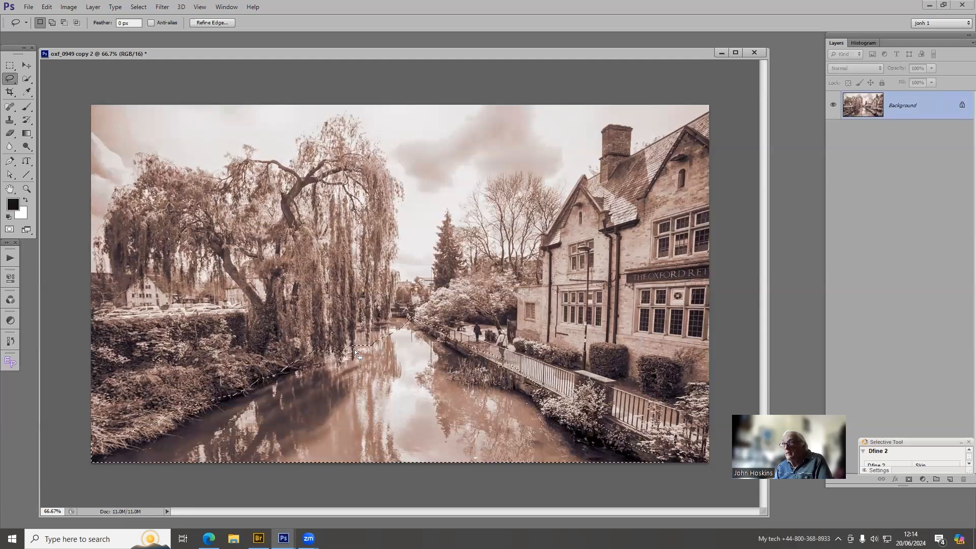
{"action": "right_click", "coordinate": [345, 380]}
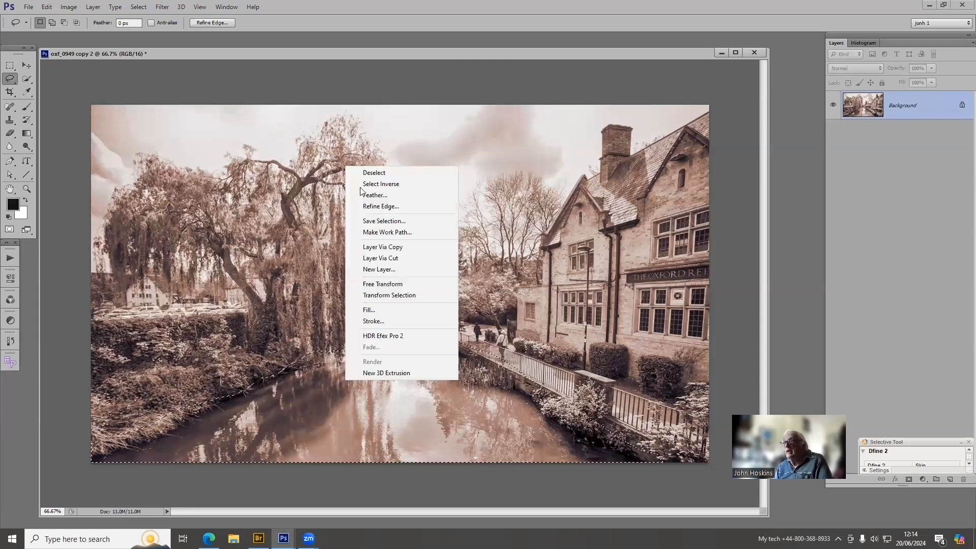
{"action": "key", "text": "Return"}
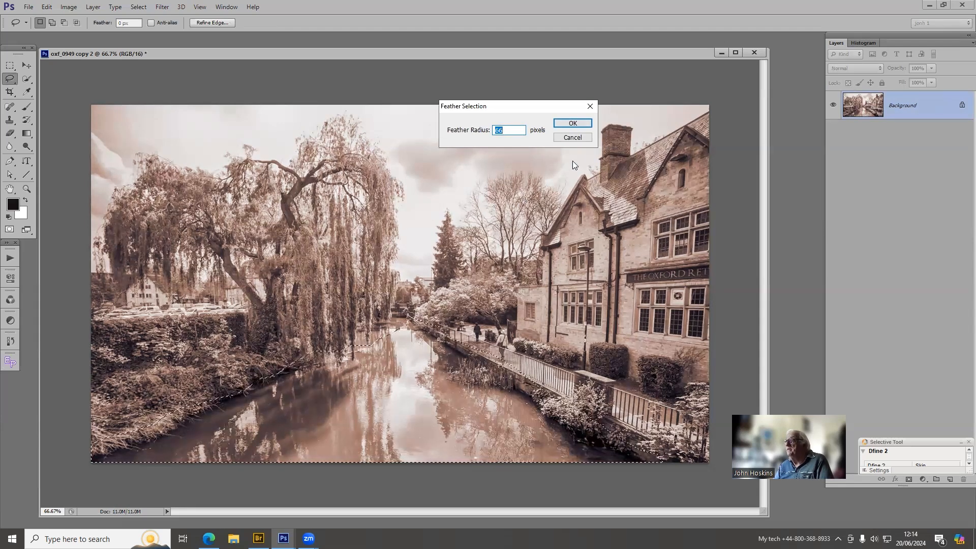
{"action": "left_click", "coordinate": [571, 123]}
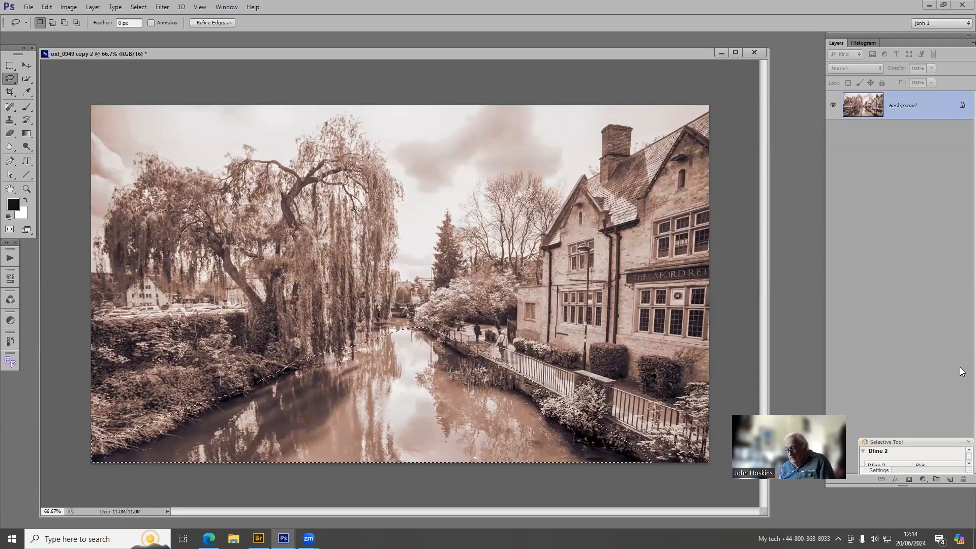
- Copy the feathered river selection to a new layer and inspect it with the Background briefly hidden
{"action": "key", "text": "ctrl+j"}
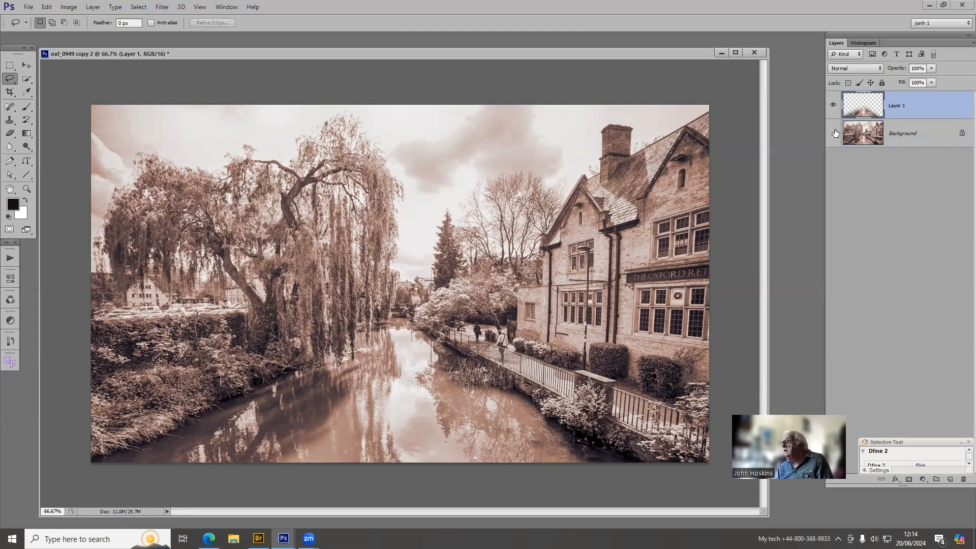
{"action": "left_click", "coordinate": [833, 133]}
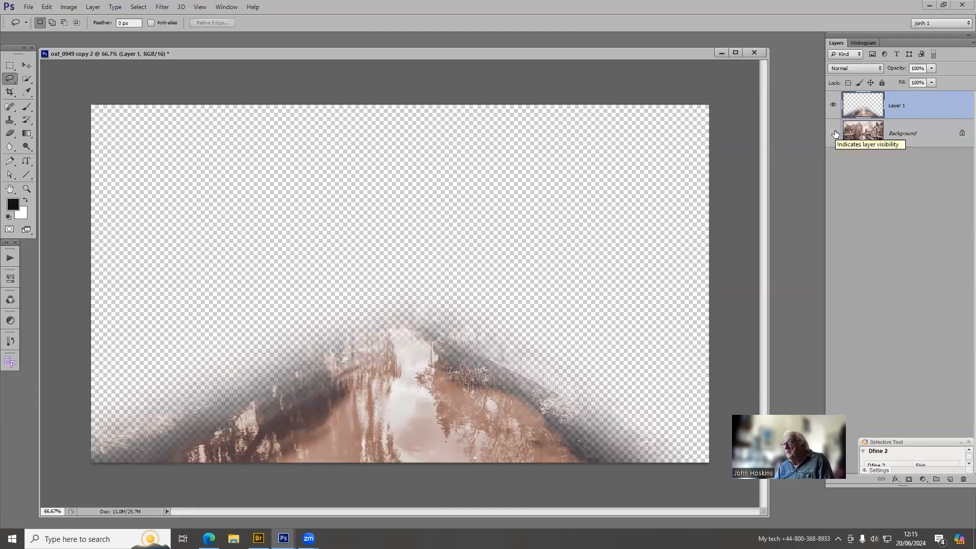
{"action": "left_click", "coordinate": [833, 133]}
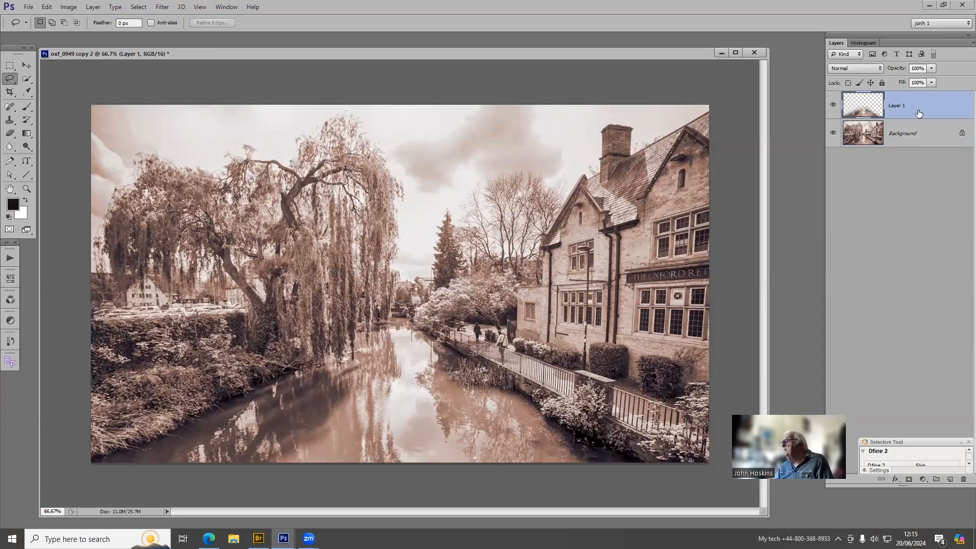
- Set the river layer's blend mode to Soft Light at 76% opacity and compare the image with the layer hidden and shown
{"action": "left_click", "coordinate": [857, 70]}
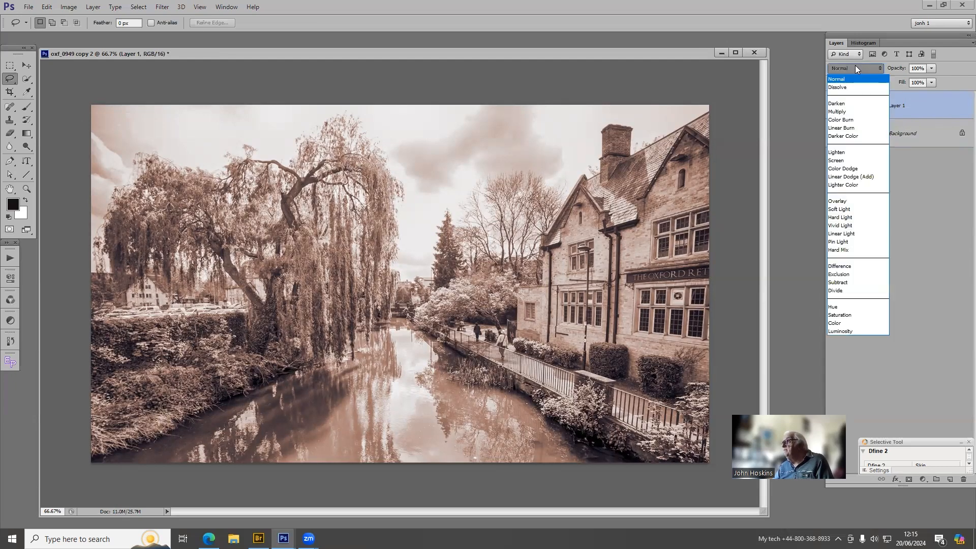
{"action": "left_click", "coordinate": [835, 200]}
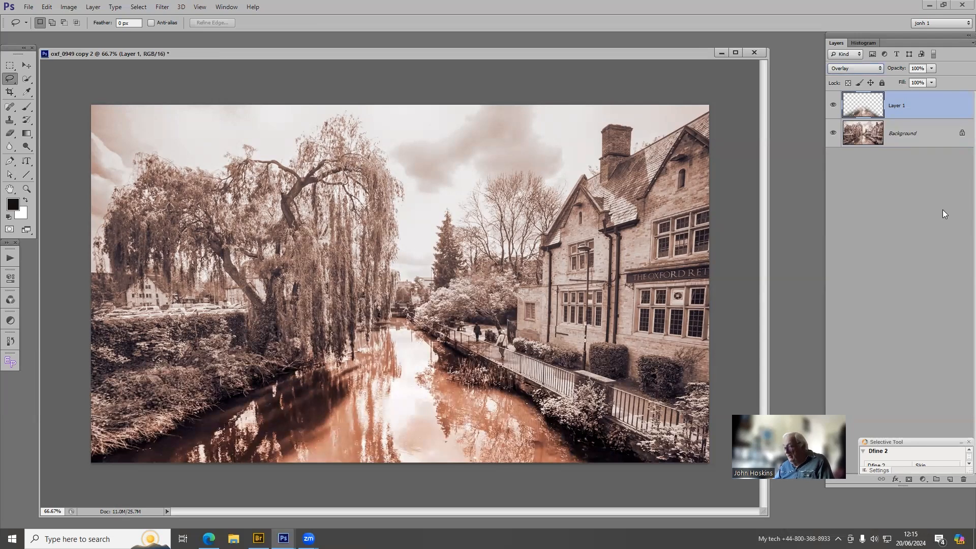
{"action": "key", "text": "Down"}
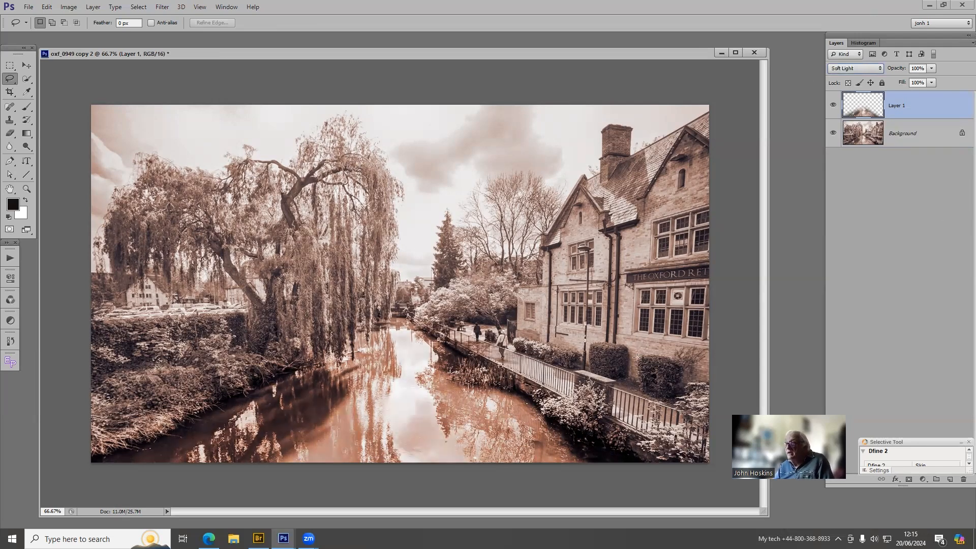
{"action": "left_click", "coordinate": [932, 68]}
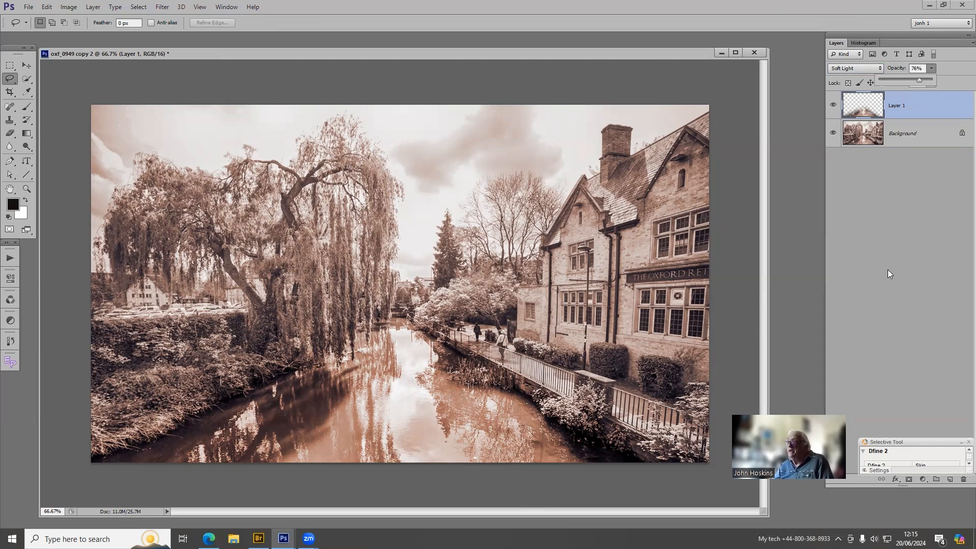
{"action": "left_click", "coordinate": [832, 107]}
{"action": "left_click", "coordinate": [832, 107]}
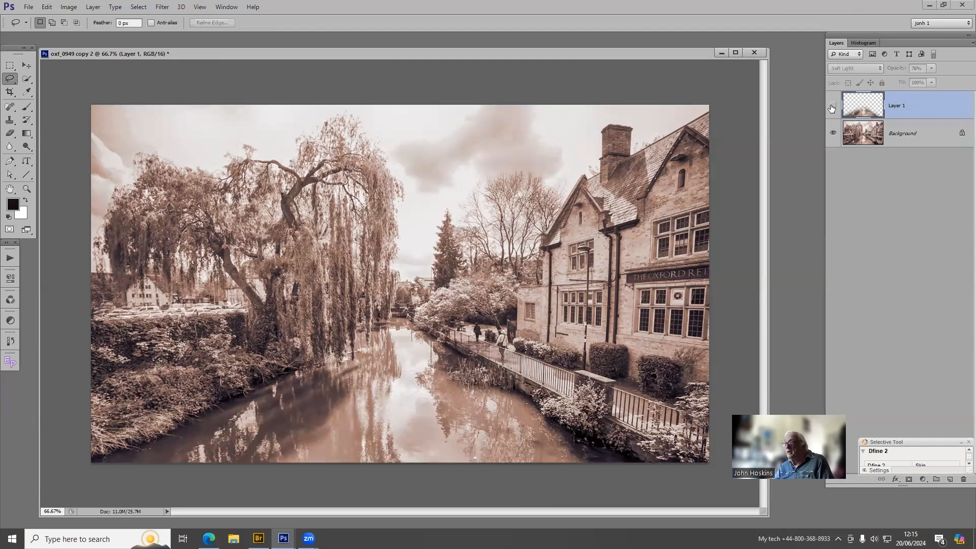
{"action": "left_click", "coordinate": [832, 107]}
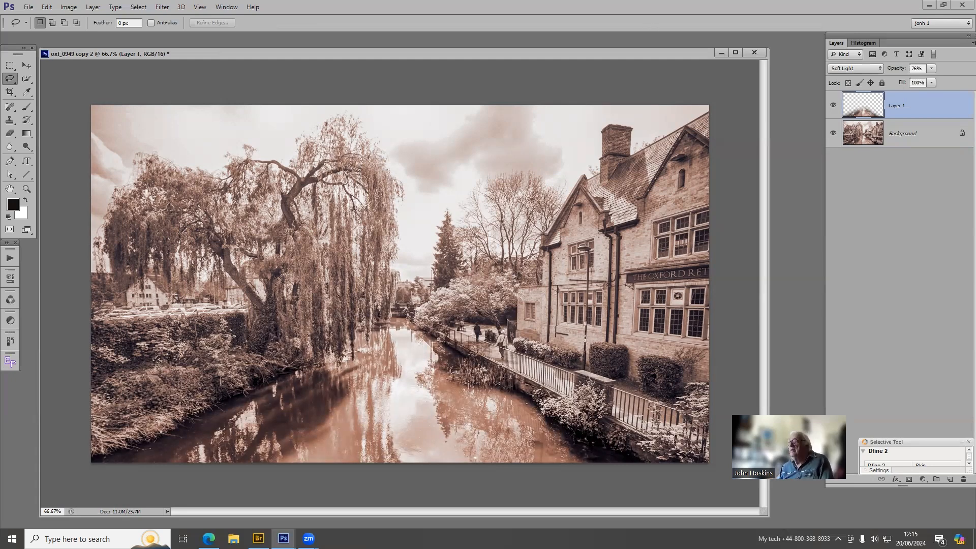
- Merge the river layer down into the Background and save a history snapshot of the merged image
{"action": "key", "text": "ctrl+e"}
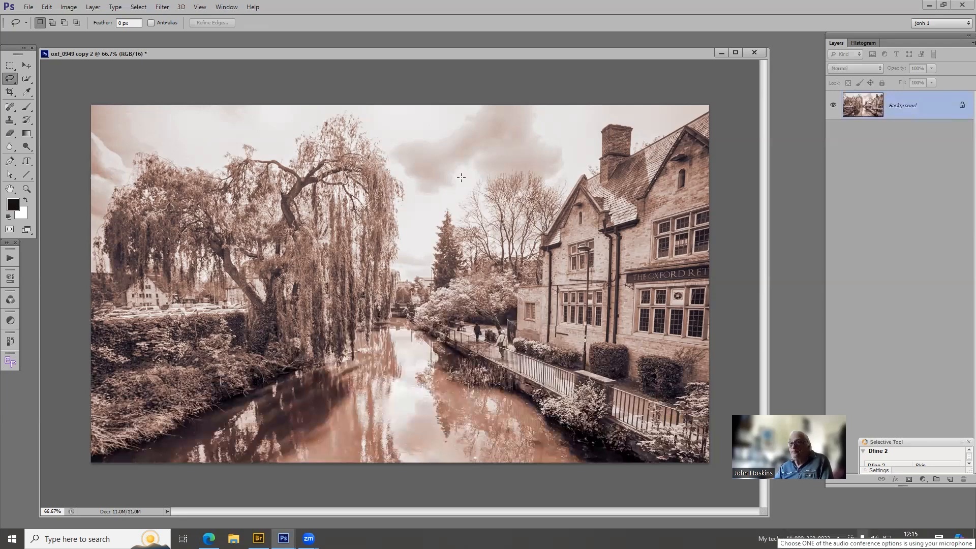
{"action": "left_click", "coordinate": [7, 347]}
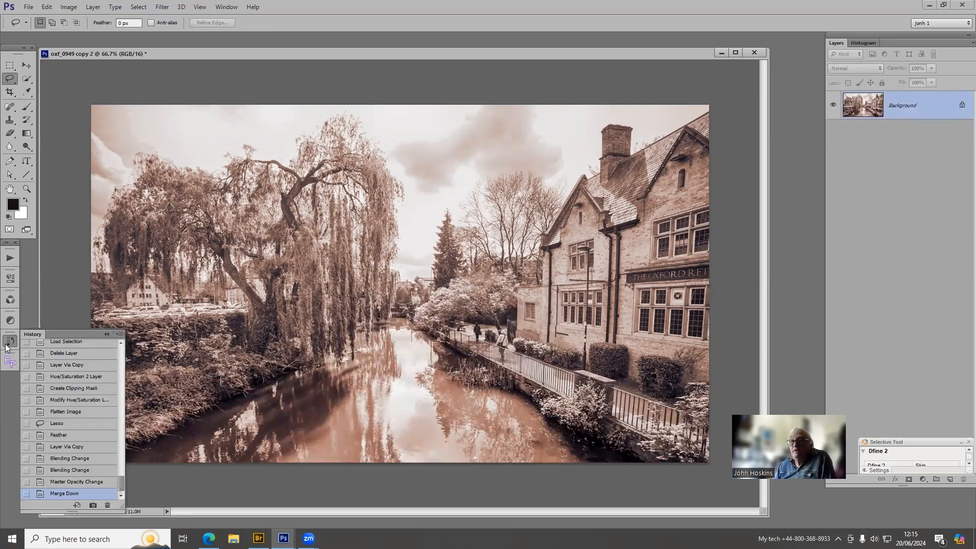
{"action": "left_click", "coordinate": [92, 505]}
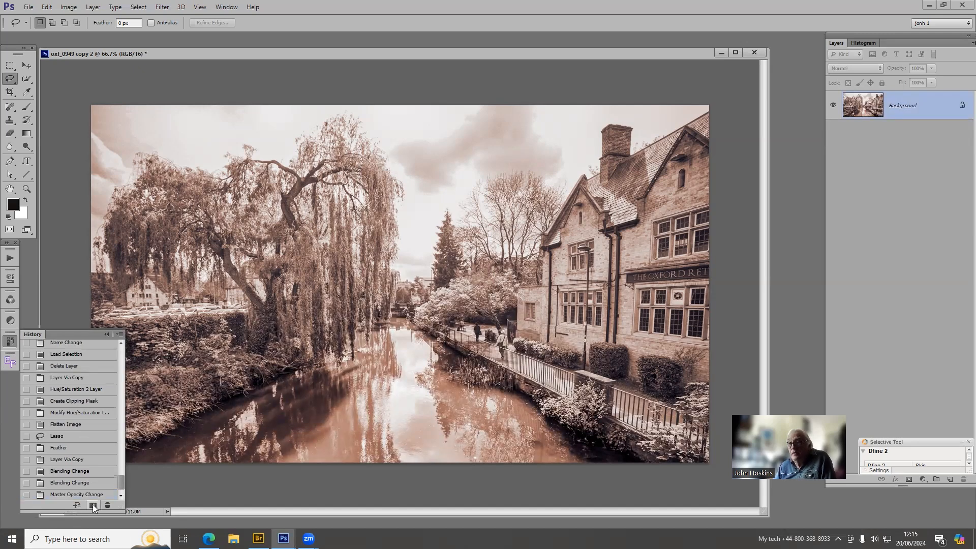
- Compare the original oxf_0949 copy 2 state with Snapshots 1 and 2 in the history, finishing on Snapshot 3
{"action": "left_click_drag", "start_coordinate": [120, 479], "coordinate": [132, 337]}
{"action": "left_click", "coordinate": [106, 348]}
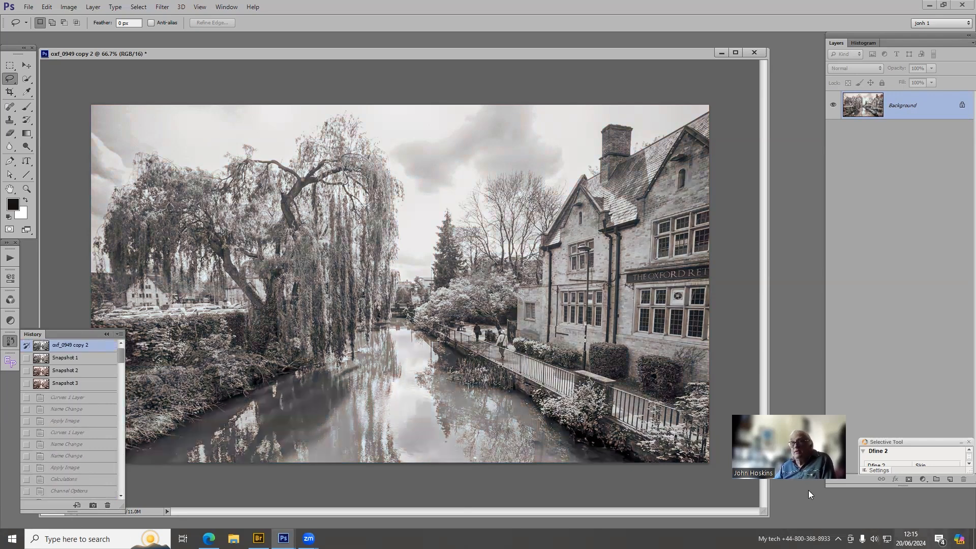
{"action": "left_click", "coordinate": [81, 360]}
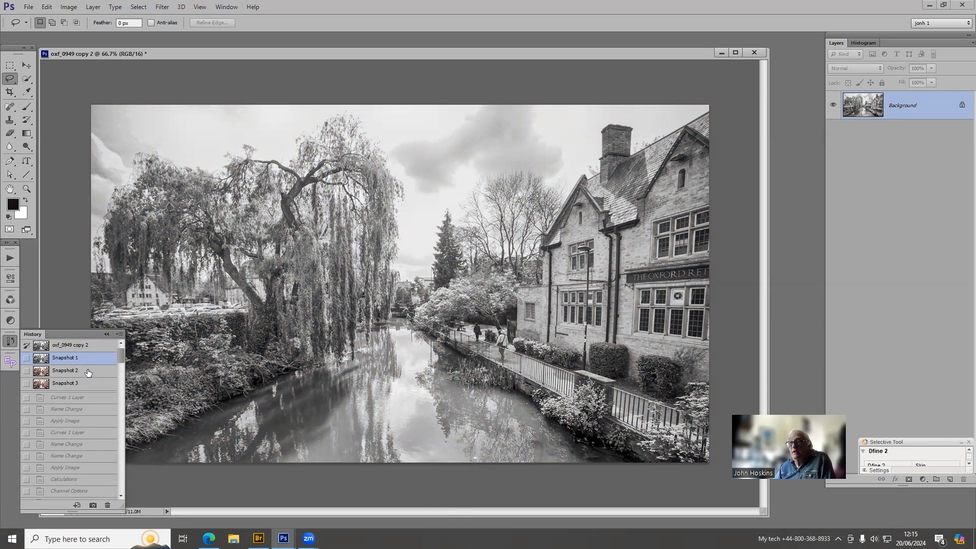
{"action": "left_click", "coordinate": [89, 372]}
{"action": "left_click", "coordinate": [85, 384]}
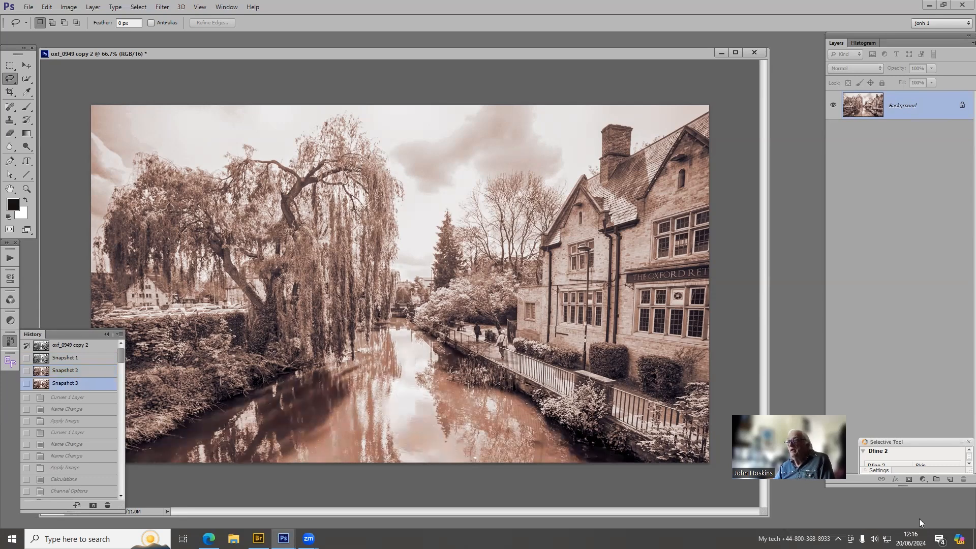